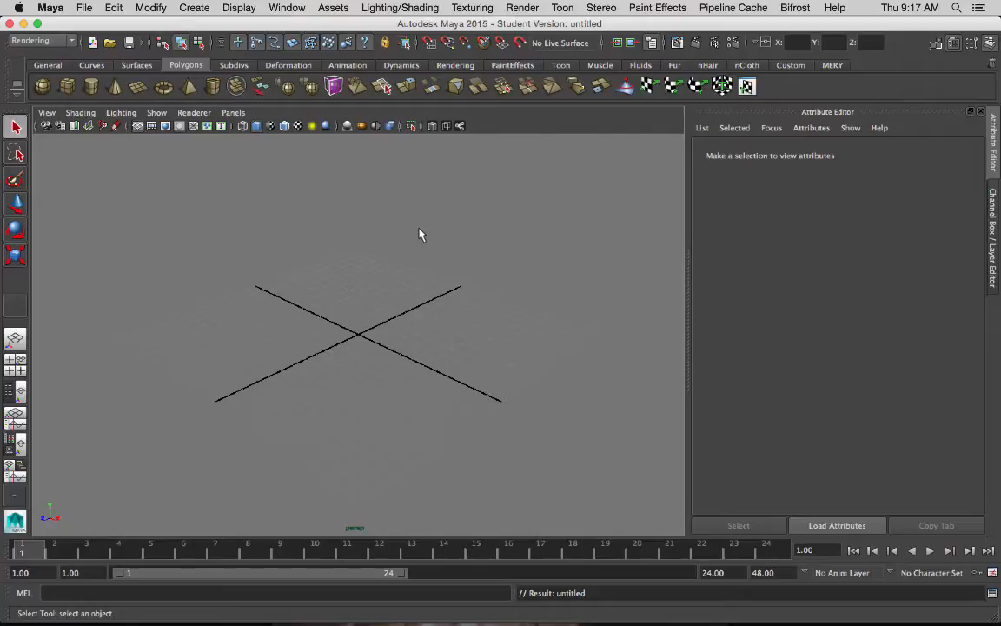
Reference the MooM V4.0 byEnry.mb character rig into the scene and switch the view to textured shading.
{"action": "left_click", "coordinate": [85, 8]}
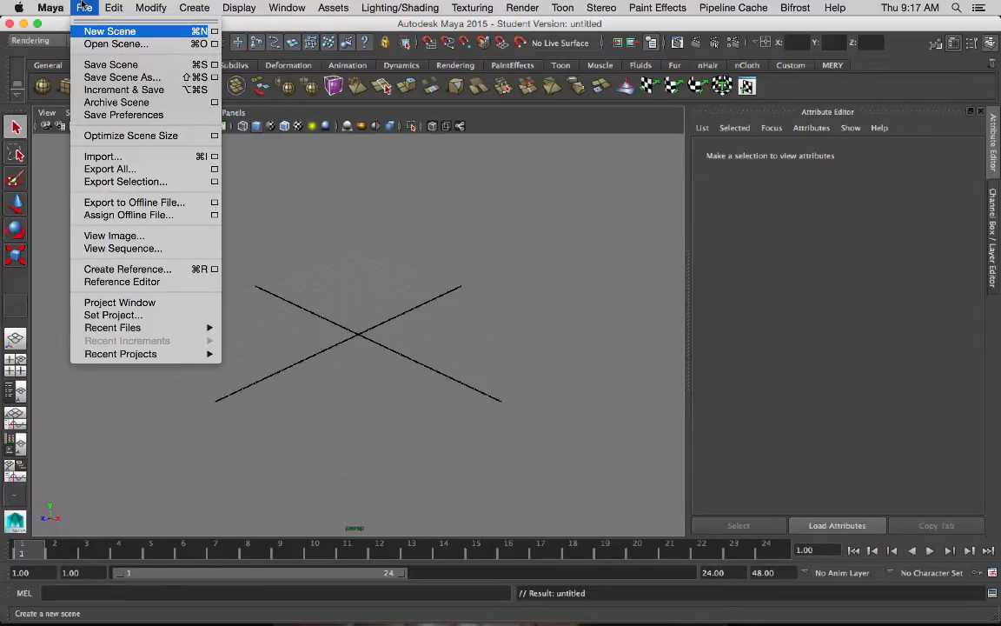
{"action": "left_click", "coordinate": [140, 273]}
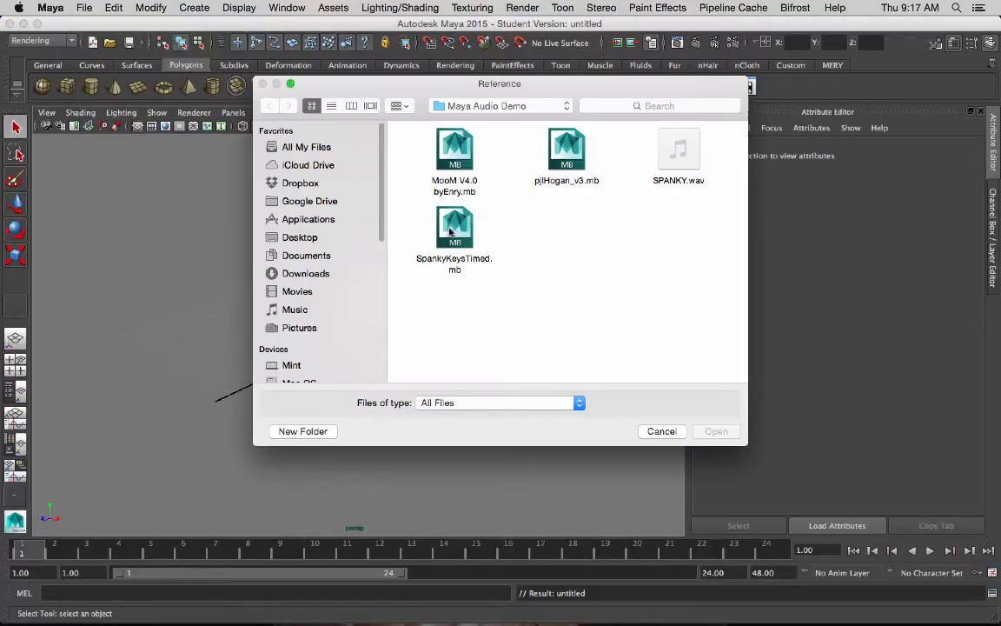
{"action": "left_click", "coordinate": [454, 155]}
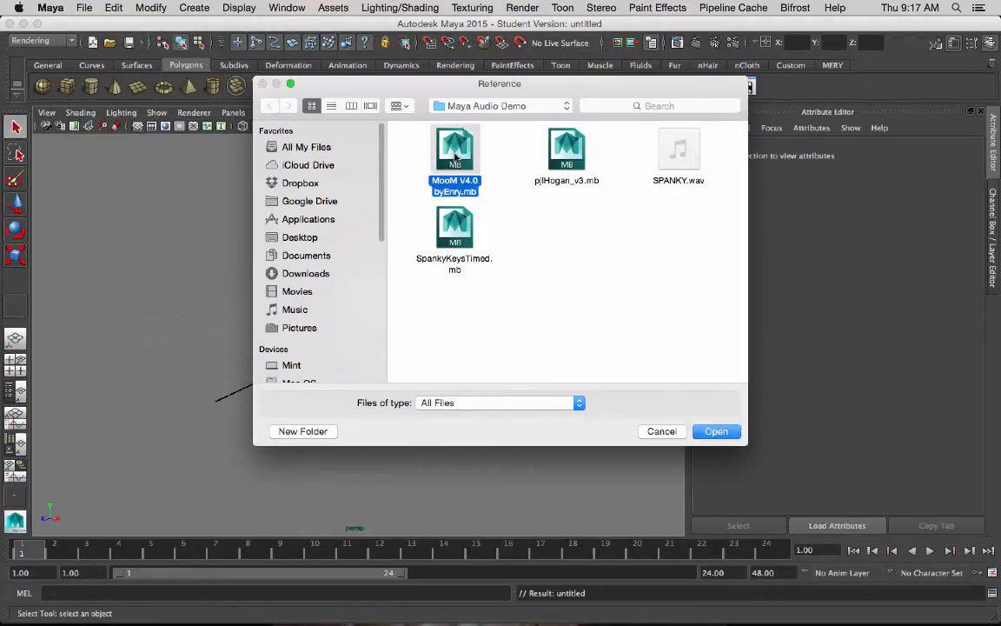
{"action": "left_click", "coordinate": [703, 431]}
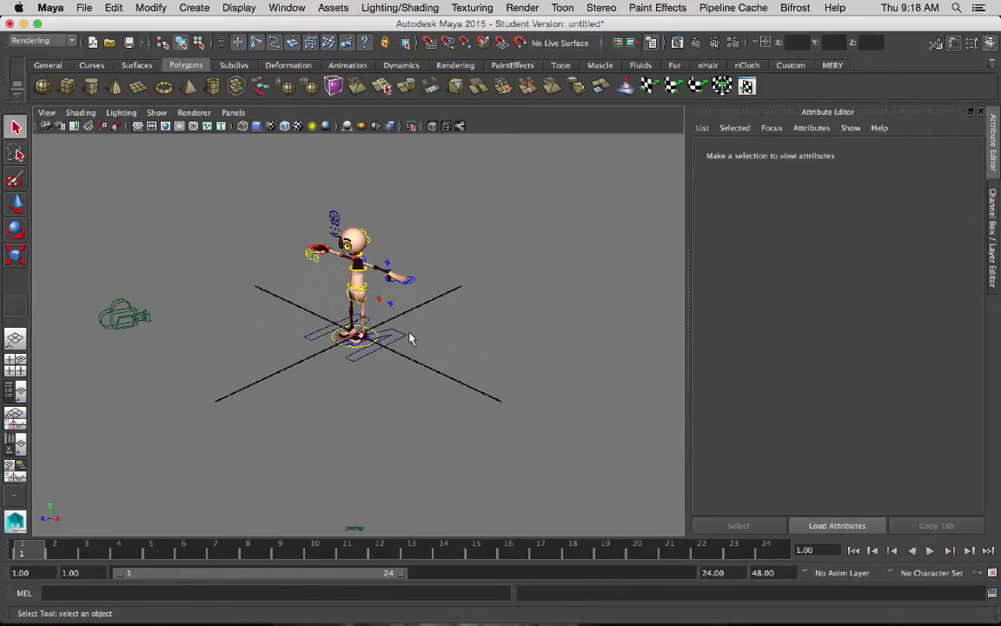
{"action": "mouse_move", "coordinate": [410, 339]}
{"action": "left_mouse_down", "text": "alt"}
{"action": "mouse_move", "coordinate": [439, 317]}
{"action": "mouse_move", "coordinate": [409, 318]}
{"action": "mouse_move", "coordinate": [420, 346]}
{"action": "mouse_move", "coordinate": [415, 335]}
{"action": "left_mouse_up", "text": "alt"}
{"action": "key", "text": "6"}
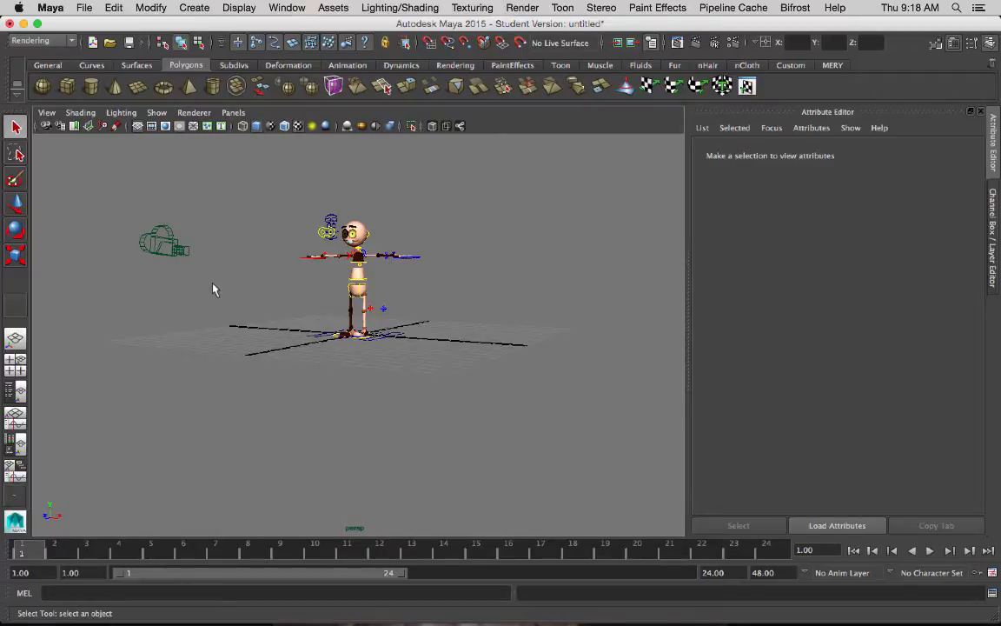
Import the SPANKY.wav audio file from the Maya Audio Demo folder into the scene.
{"action": "left_click", "coordinate": [83, 8]}
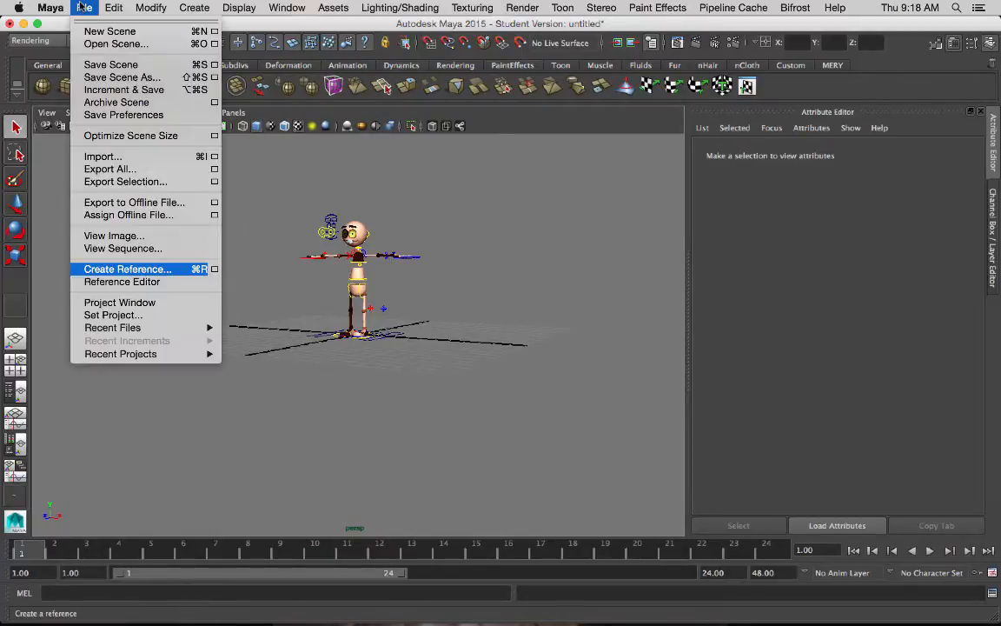
{"action": "left_click", "coordinate": [103, 158]}
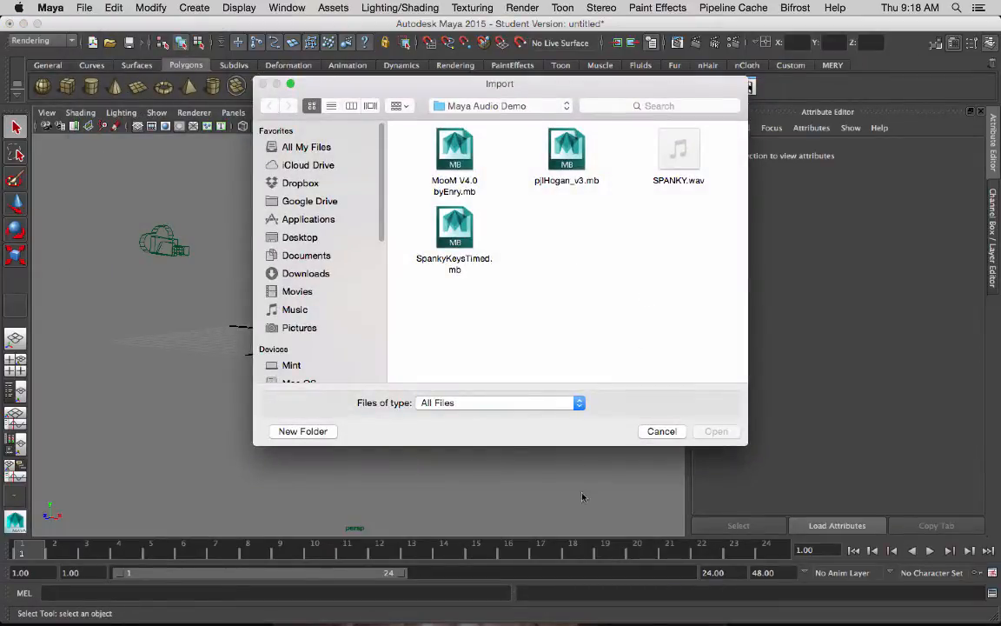
{"action": "left_click", "coordinate": [569, 405]}
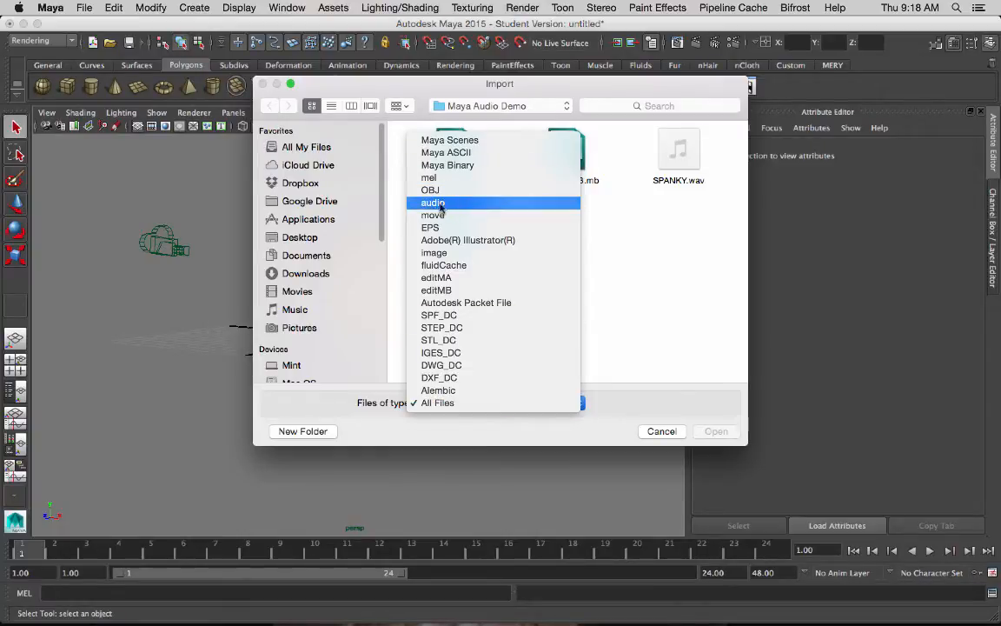
{"action": "left_click", "coordinate": [671, 209]}
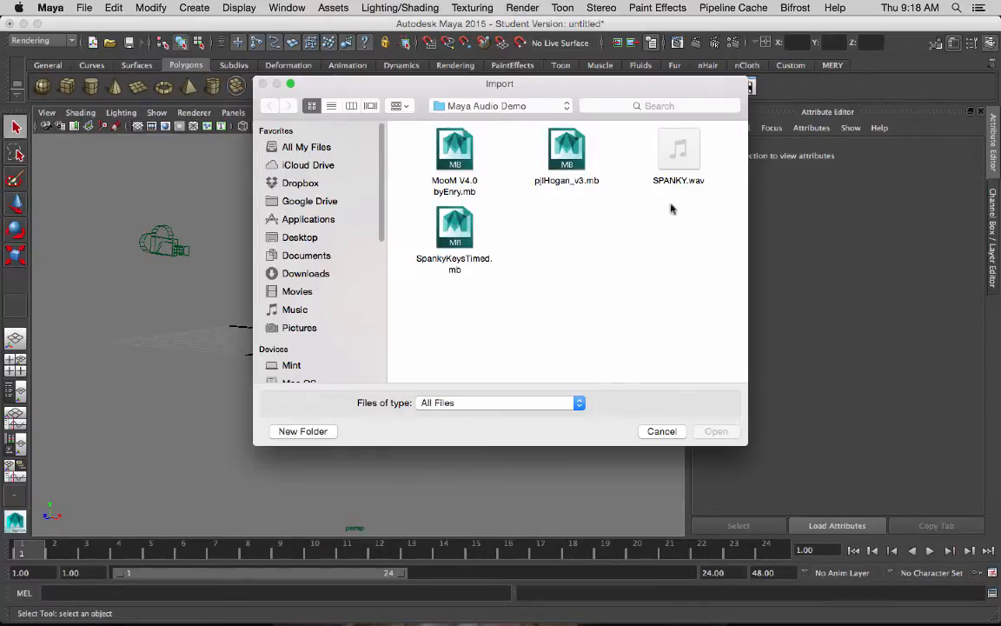
{"action": "left_click", "coordinate": [678, 148]}
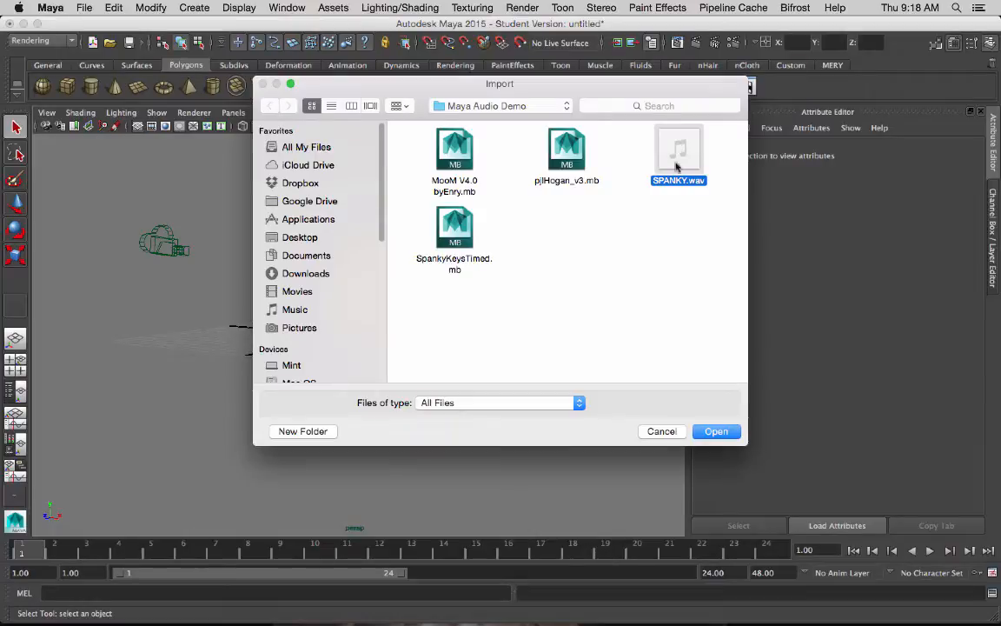
{"action": "left_click", "coordinate": [717, 432]}
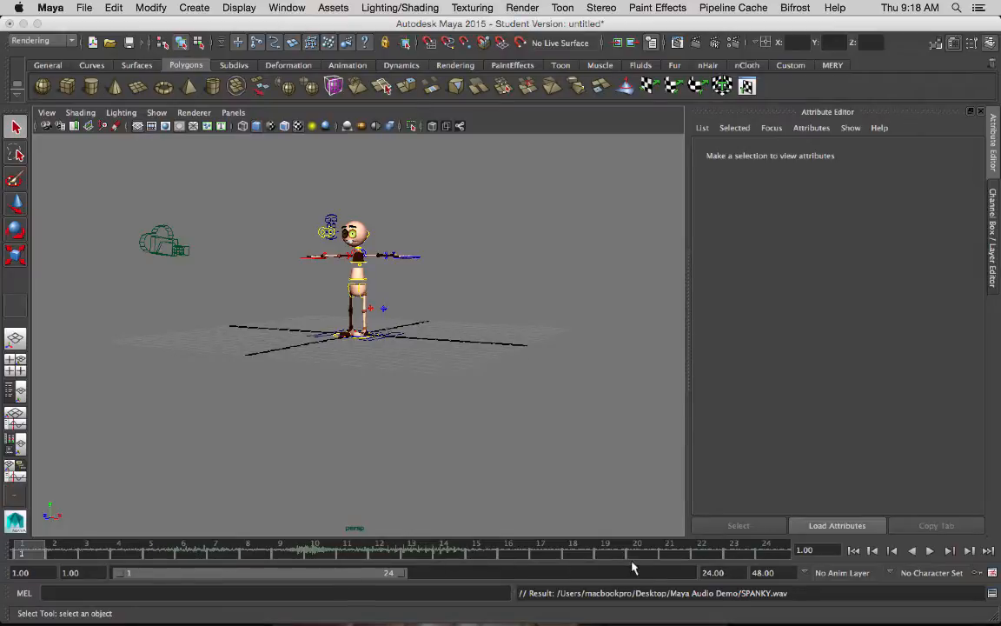
Turn the timeline sound off and switch it back on to SPANKY.
{"action": "right_click", "coordinate": [341, 552]}
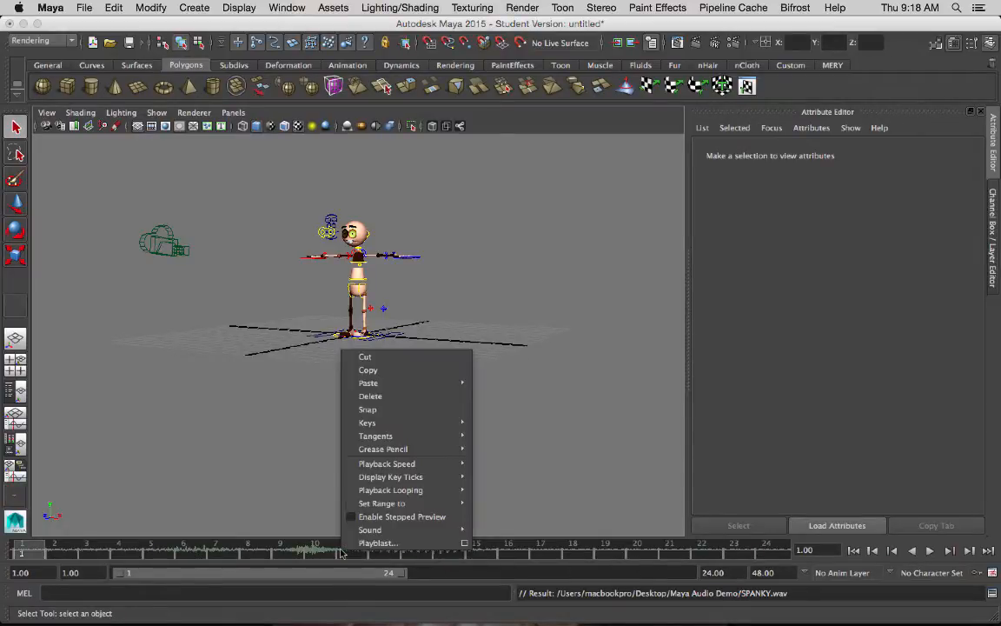
{"action": "mouse_move", "coordinate": [379, 532]}
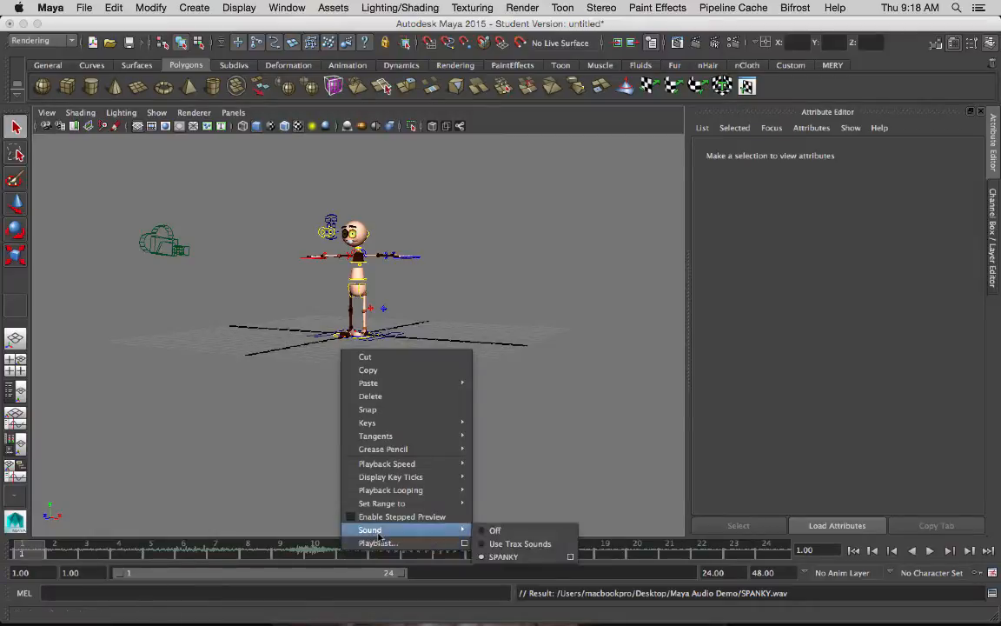
{"action": "left_click", "coordinate": [495, 531]}
{"action": "right_click", "coordinate": [385, 553]}
{"action": "mouse_move", "coordinate": [414, 530]}
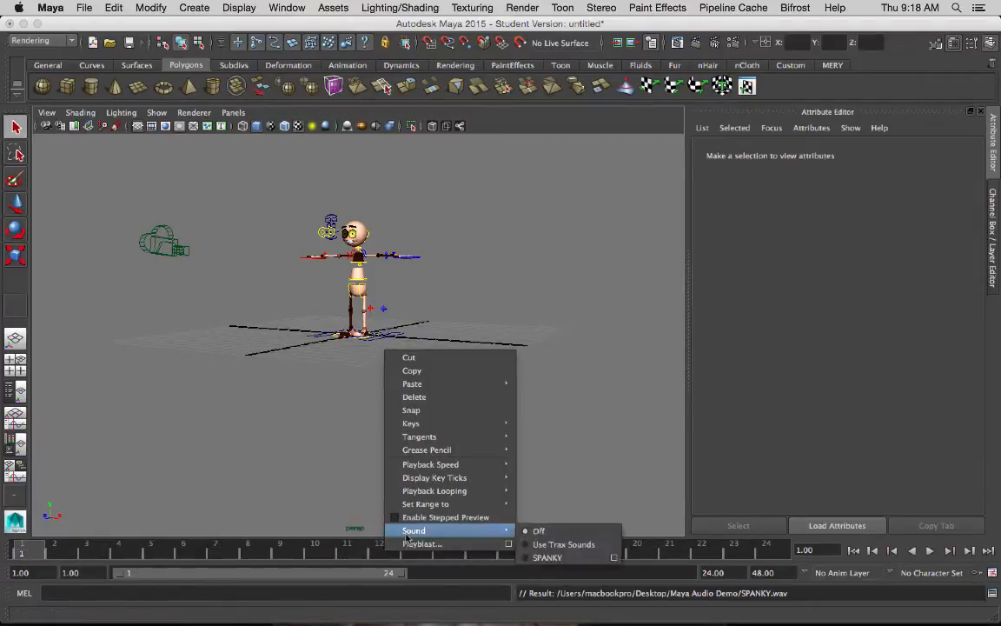
{"action": "left_click", "coordinate": [556, 558]}
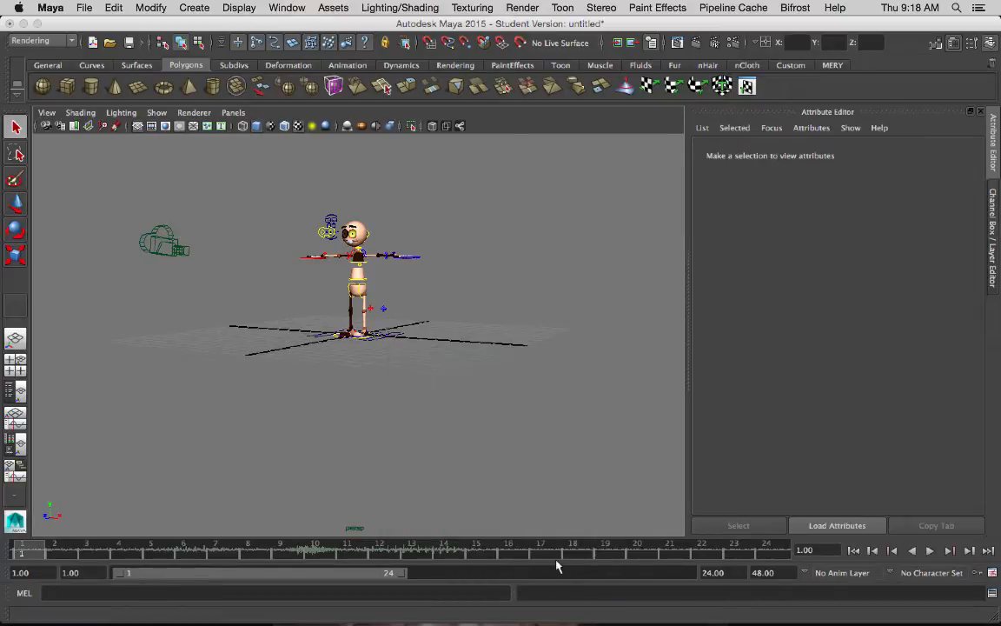
Open the attributes of the timeline's SPANKY sound to examine its offset and audio settings.
{"action": "right_click", "coordinate": [439, 553]}
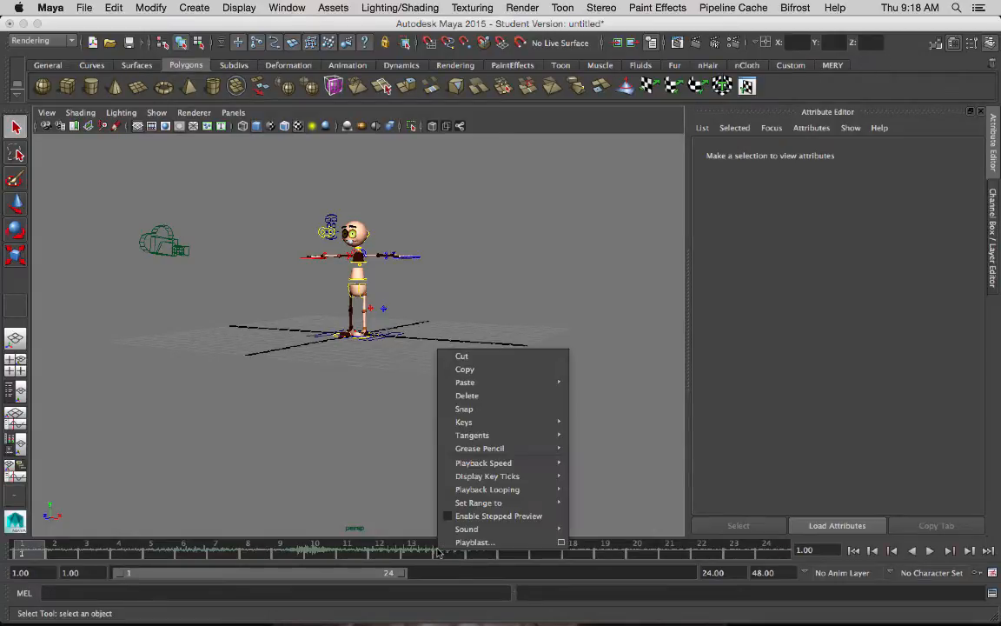
{"action": "mouse_move", "coordinate": [467, 529]}
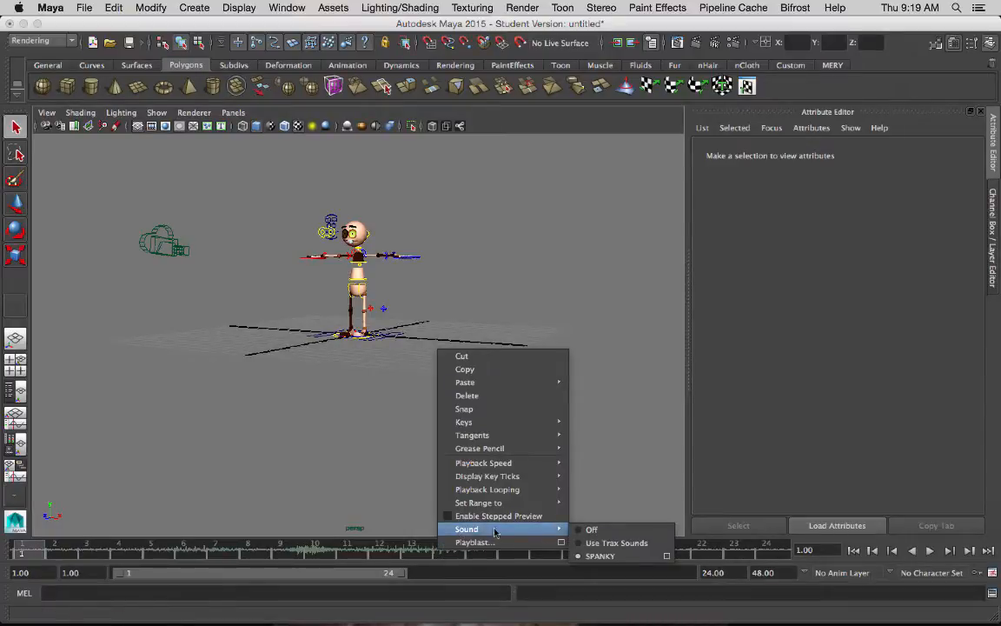
{"action": "left_click", "coordinate": [667, 556]}
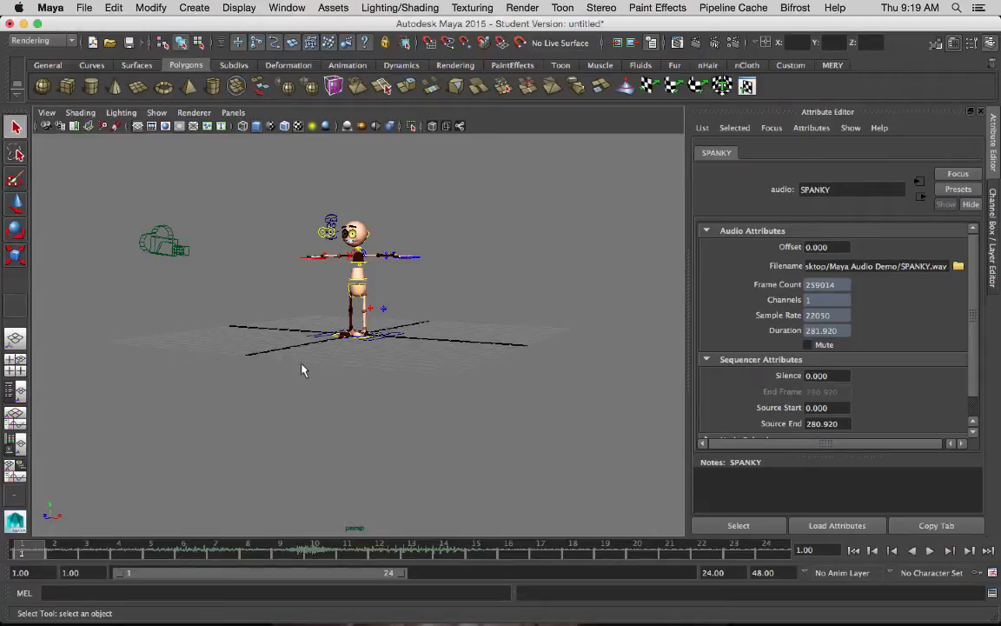
Select the character's hip control, HIP_CTRL, with the whole rig seen from the front.
{"action": "left_click", "coordinate": [364, 281]}
{"action": "scroll", "coordinate": [364, 281], "scroll_direction": "up", "scroll_amount": 5}
{"action": "scroll", "coordinate": [371, 316], "scroll_direction": "up", "scroll_amount": 4}
{"action": "scroll", "coordinate": [375, 324], "scroll_direction": "down", "scroll_amount": 6}
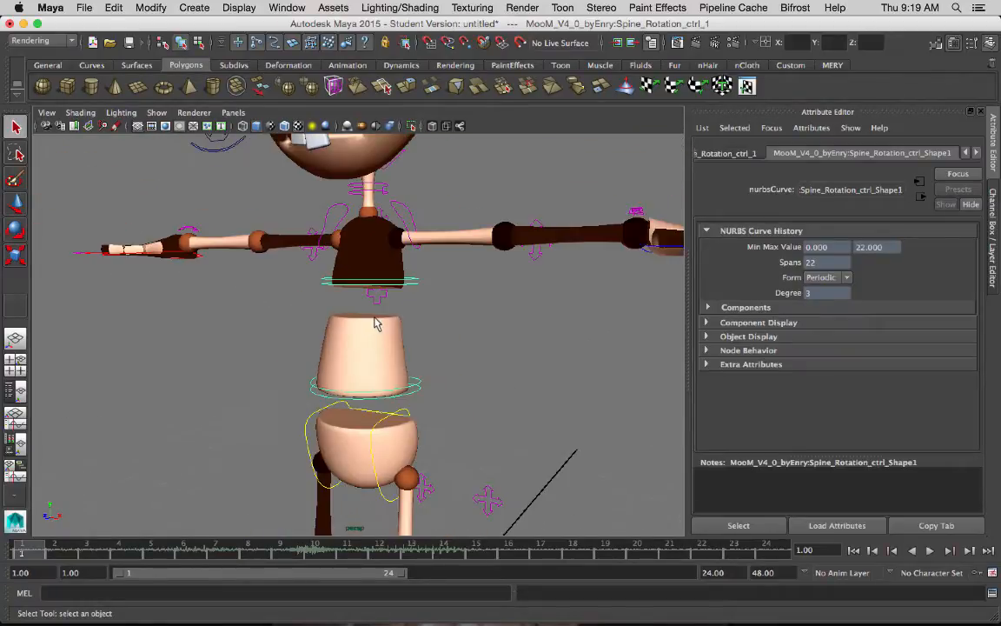
{"action": "scroll", "coordinate": [381, 329], "scroll_direction": "down", "scroll_amount": 3}
{"action": "left_click_drag", "start_coordinate": [382, 334], "coordinate": [443, 330], "text": "alt"}
{"action": "left_click", "coordinate": [372, 368]}
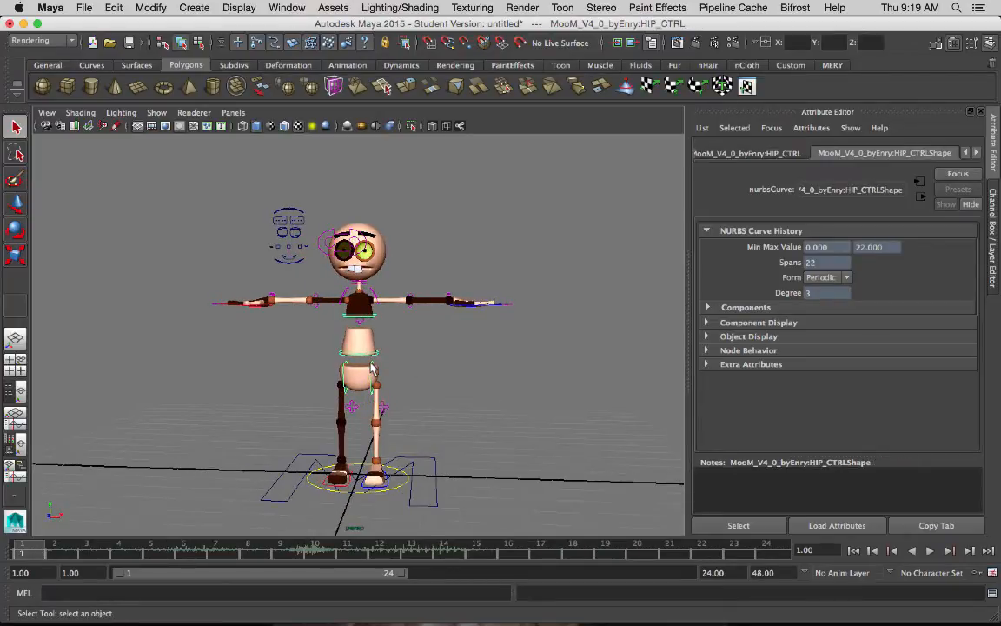
Try moving the hip control by about 0.62 in X and -0.21 in Y, and undo the move.
{"action": "key", "text": "w"}
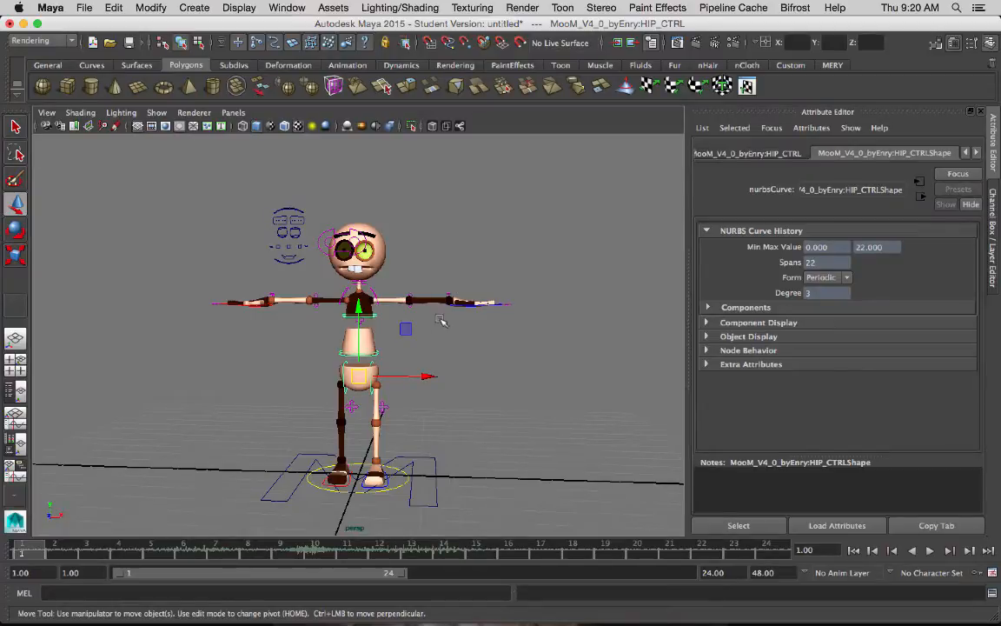
{"action": "left_click_drag", "start_coordinate": [407, 330], "coordinate": [427, 337]}
{"action": "key", "text": "super+z"}
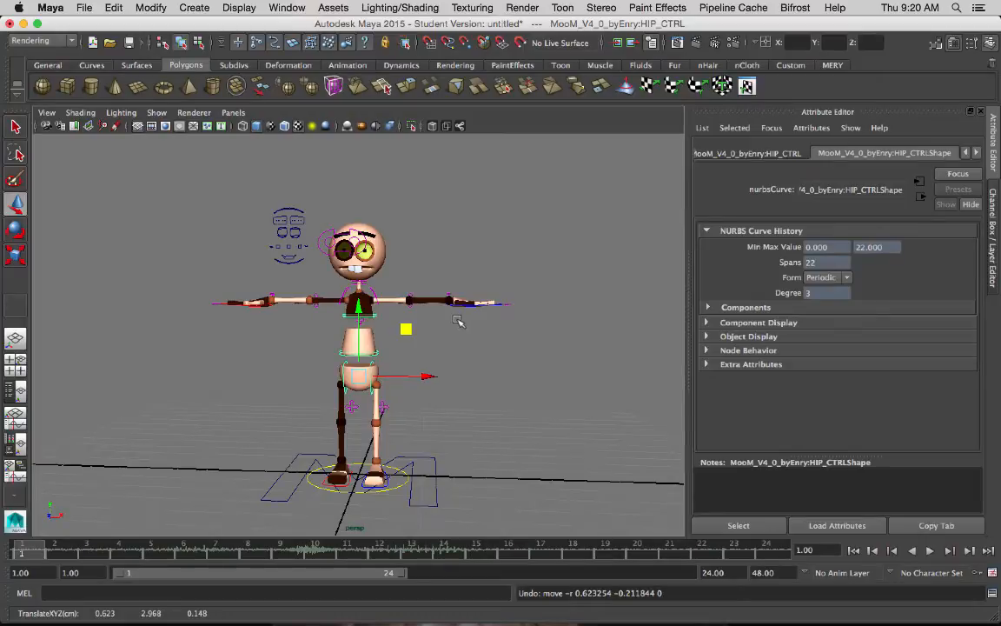
Set the default out tangent to Stepped in the animation preferences and save the preferences.
{"action": "left_click", "coordinate": [287, 7]}
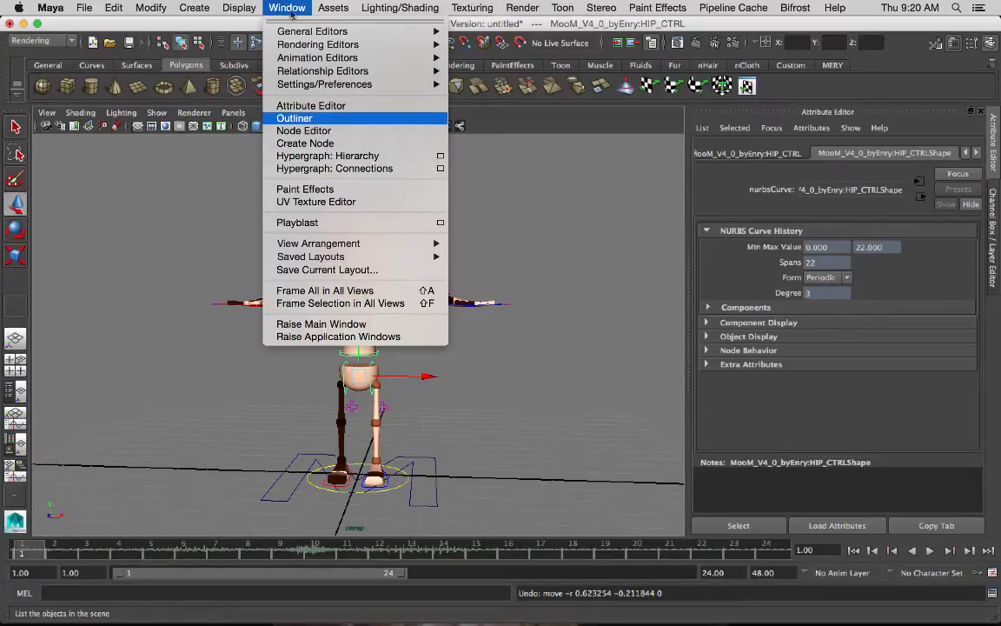
{"action": "mouse_move", "coordinate": [307, 87]}
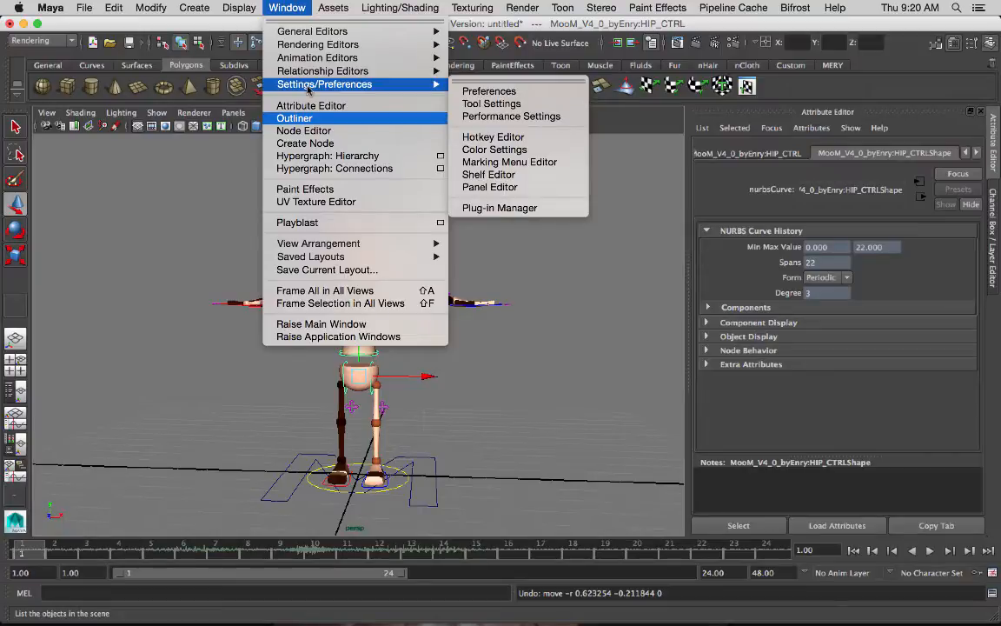
{"action": "left_click", "coordinate": [476, 91]}
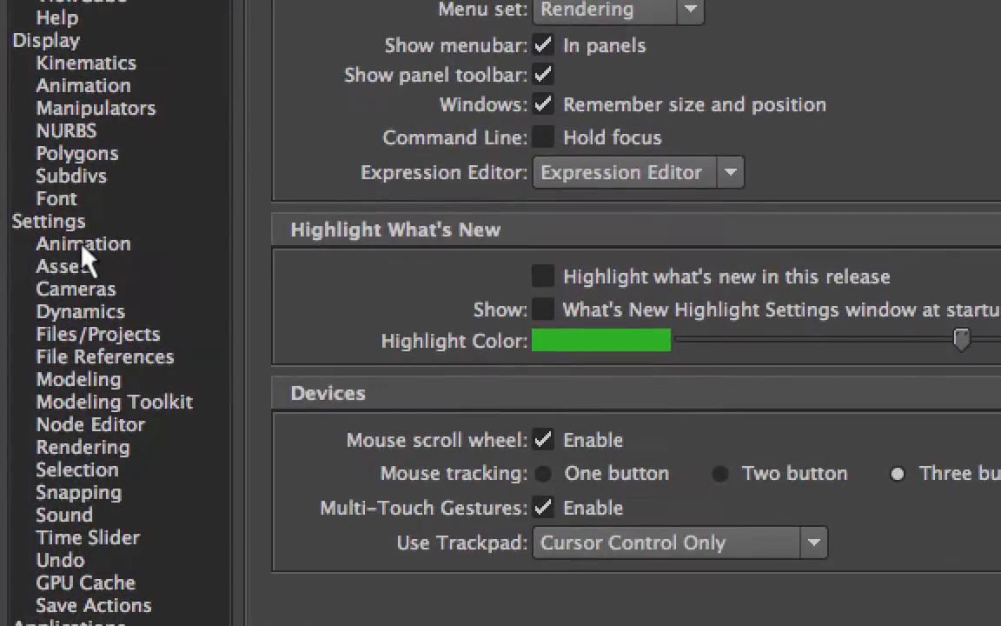
{"action": "left_click", "coordinate": [401, 297]}
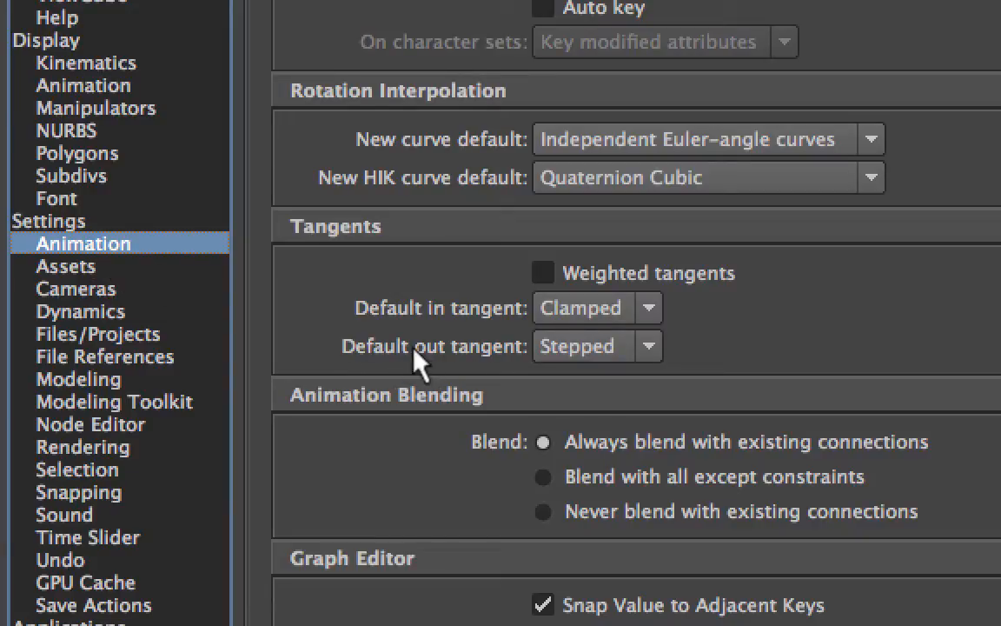
{"action": "left_click", "coordinate": [549, 350]}
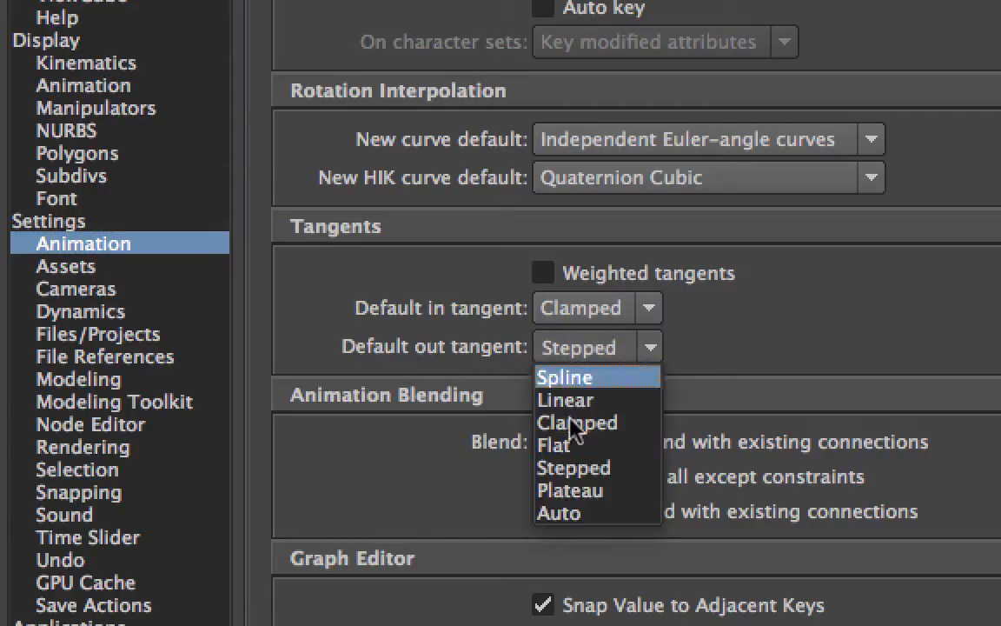
{"action": "left_click", "coordinate": [572, 470]}
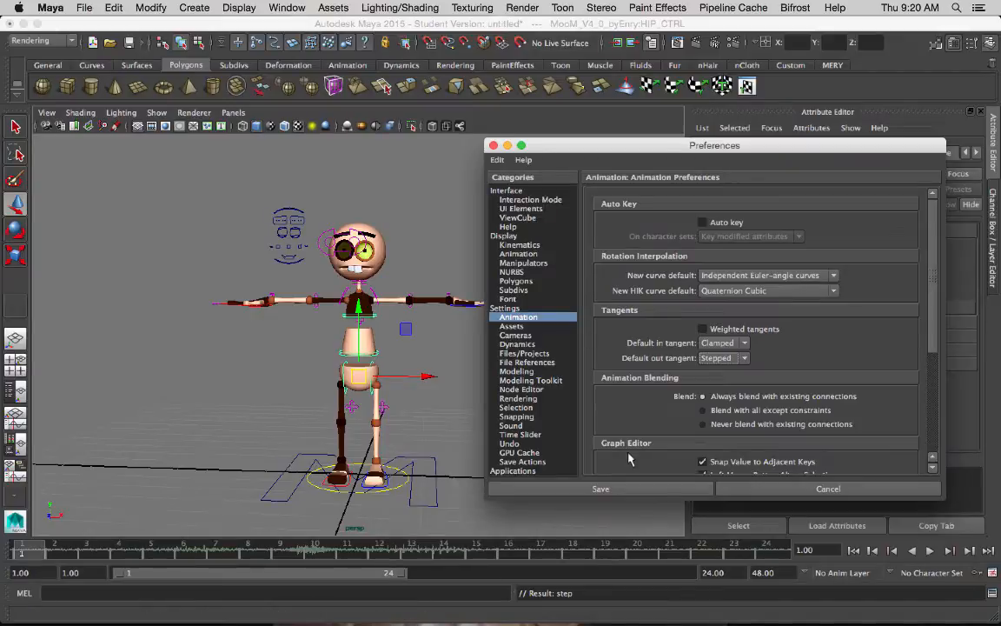
{"action": "left_click", "coordinate": [633, 487]}
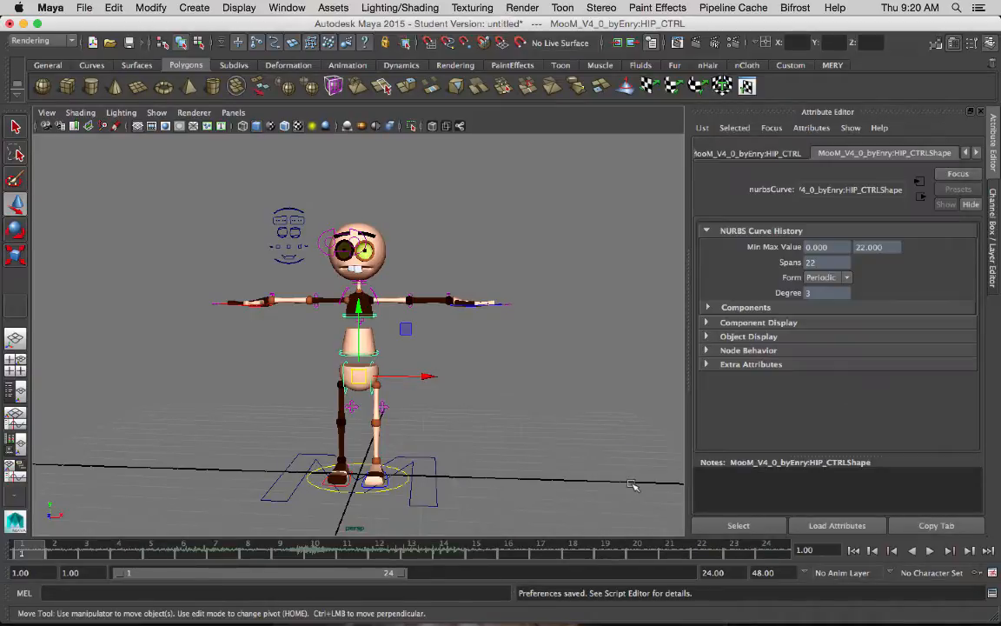
Save the scene as the Maya Binary file blocking01 in the Maya Audio Demo folder, accepting the student version notice.
{"action": "left_click", "coordinate": [83, 9]}
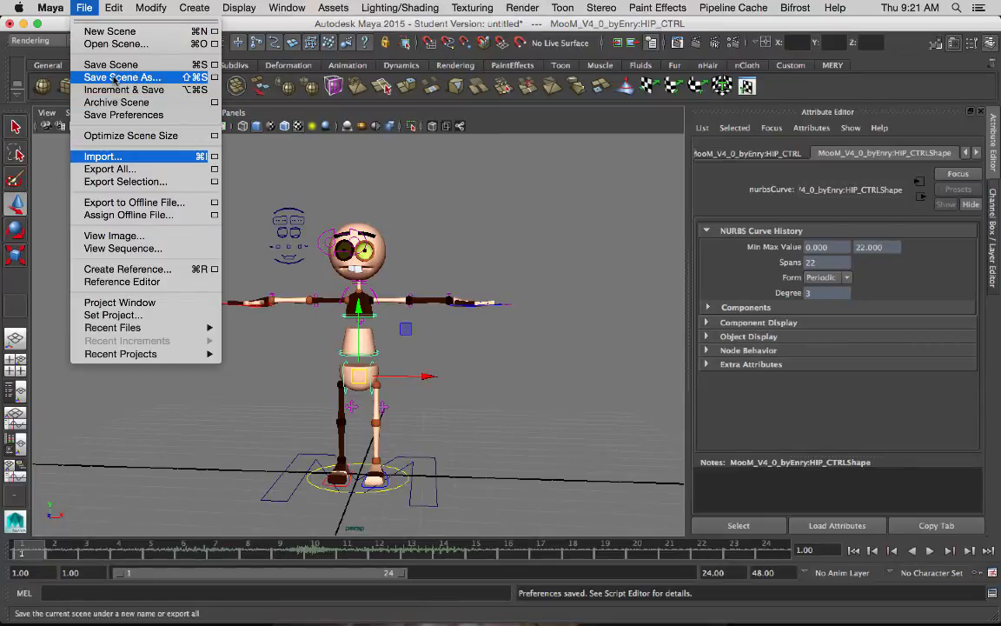
{"action": "left_click", "coordinate": [114, 80]}
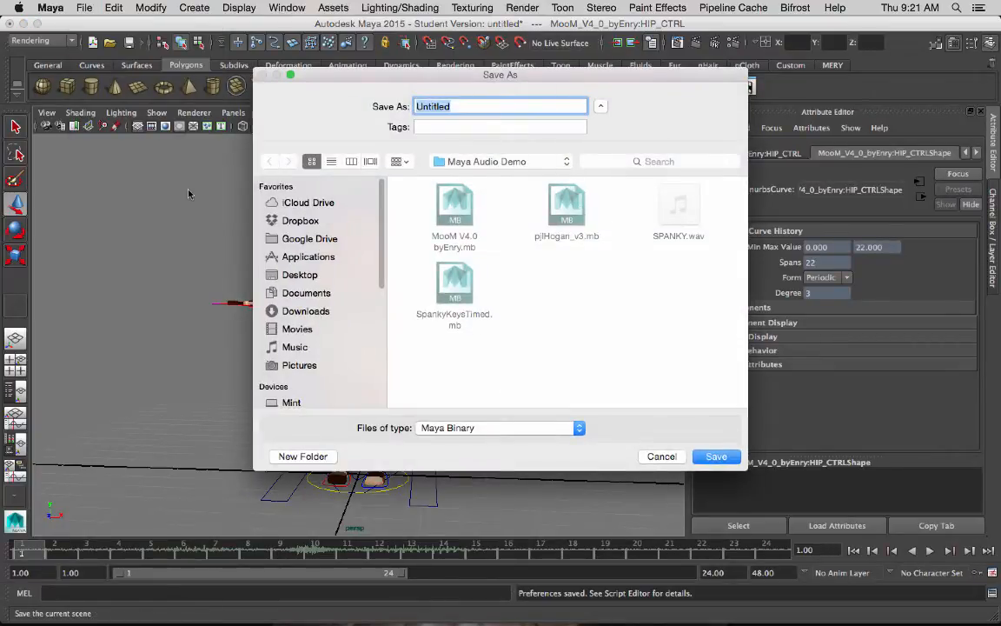
{"action": "type", "text": "blinking01"}
{"action": "key", "text": "Return"}
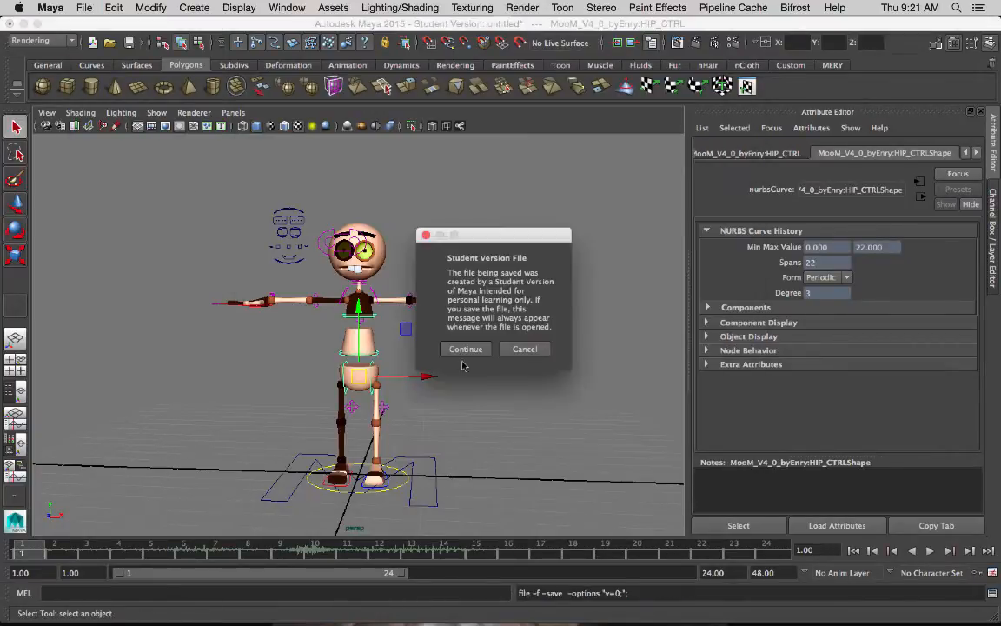
{"action": "left_click", "coordinate": [466, 348]}
Move the hip control sideways to about X -0.78 cm, Y 3.18 cm and set a key on frame 1.
{"action": "key", "text": "w"}
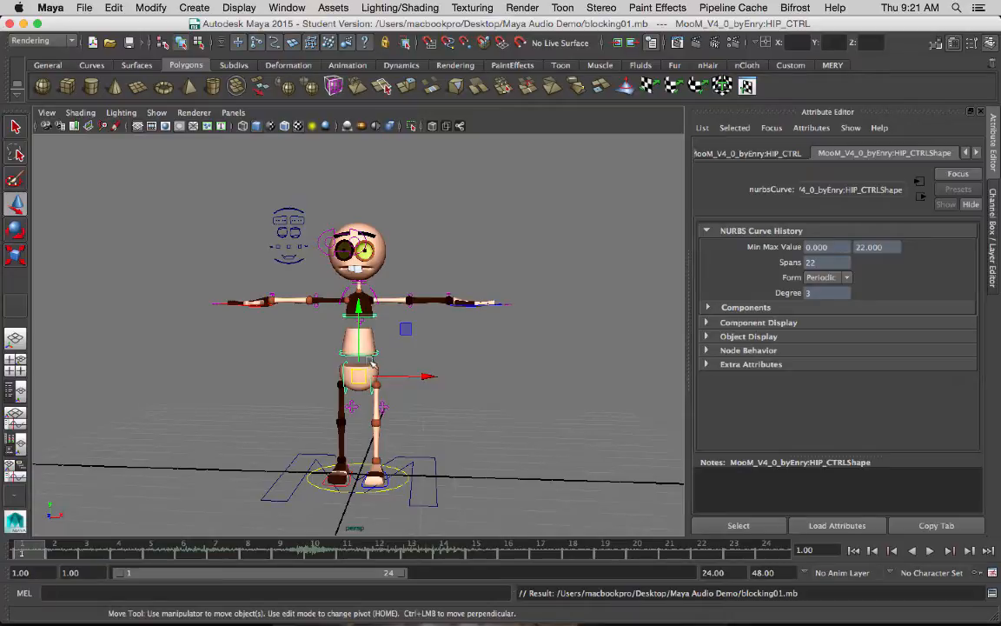
{"action": "left_click_drag", "start_coordinate": [405, 329], "coordinate": [381, 329]}
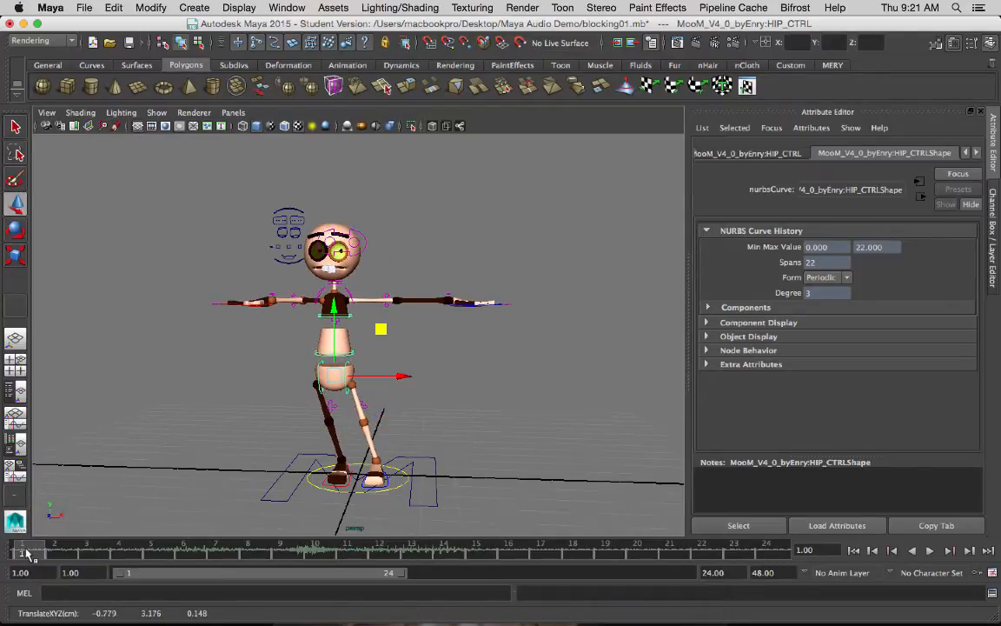
{"action": "key", "text": "s"}
On frame 5, lower and shift the hip control to about X 0.24 cm, Y 2.23 cm and set a key.
{"action": "left_click", "coordinate": [150, 550]}
{"action": "left_click_drag", "start_coordinate": [374, 339], "coordinate": [414, 362]}
{"action": "key", "text": "s"}
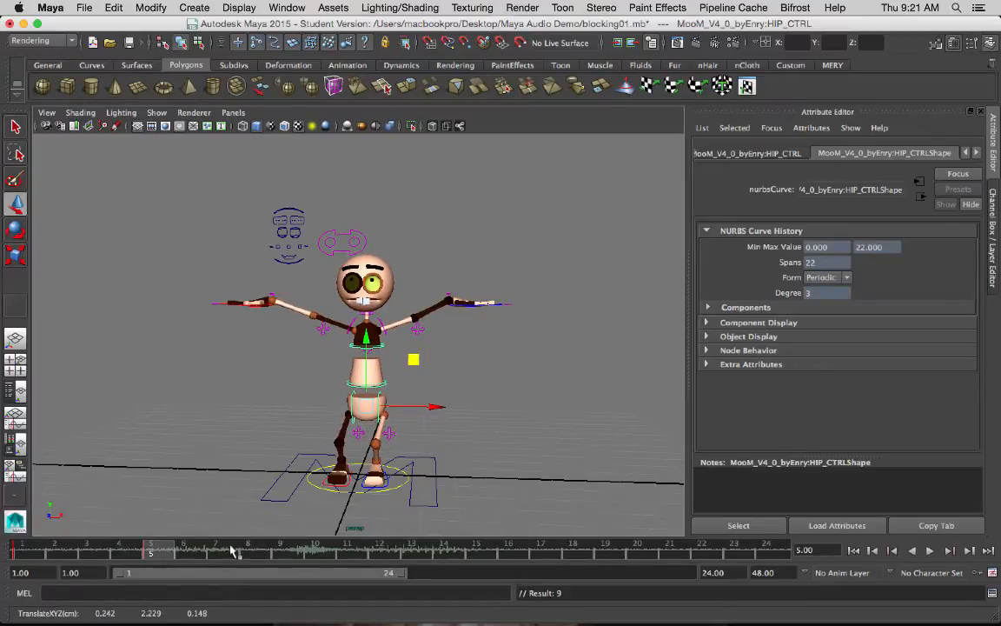
On frame 7, raise and shift the hip control to about X 0.77 cm, Y 3.32 cm and set a key.
{"action": "left_click", "coordinate": [216, 547]}
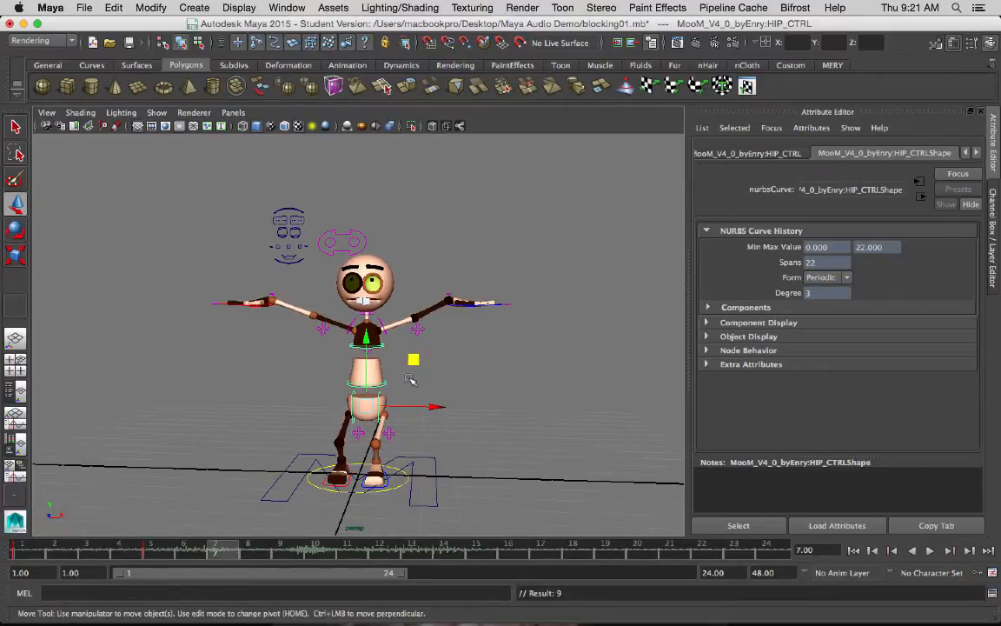
{"action": "left_click_drag", "start_coordinate": [414, 360], "coordinate": [432, 333]}
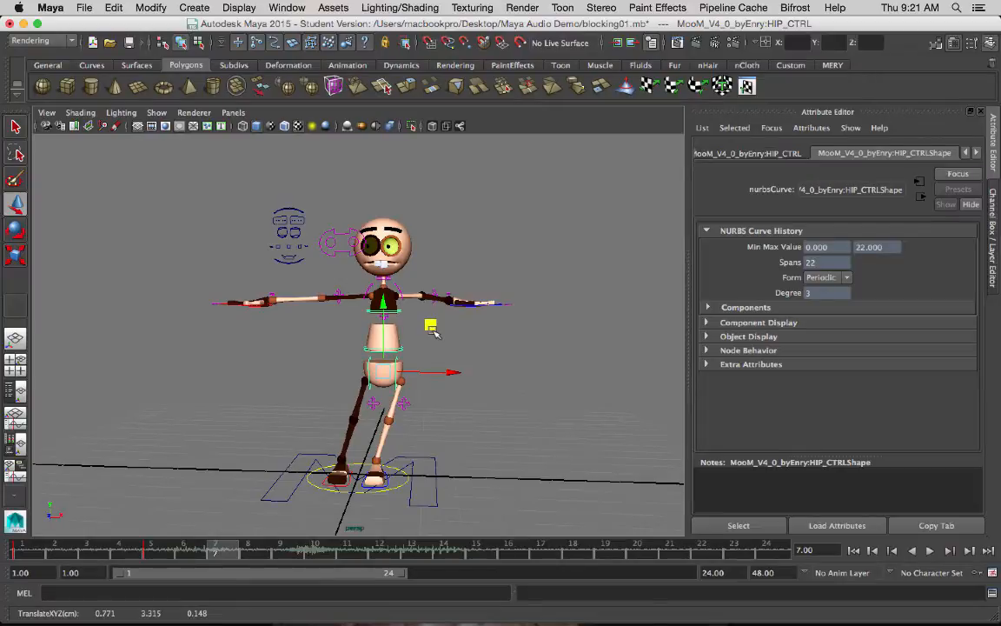
{"action": "key", "text": "s"}
Step through the hip keys on frames 1, 5 and 7, and play the stepped animation from frame 1.
{"action": "key", "text": "comma"}
{"action": "key", "text": "comma"}
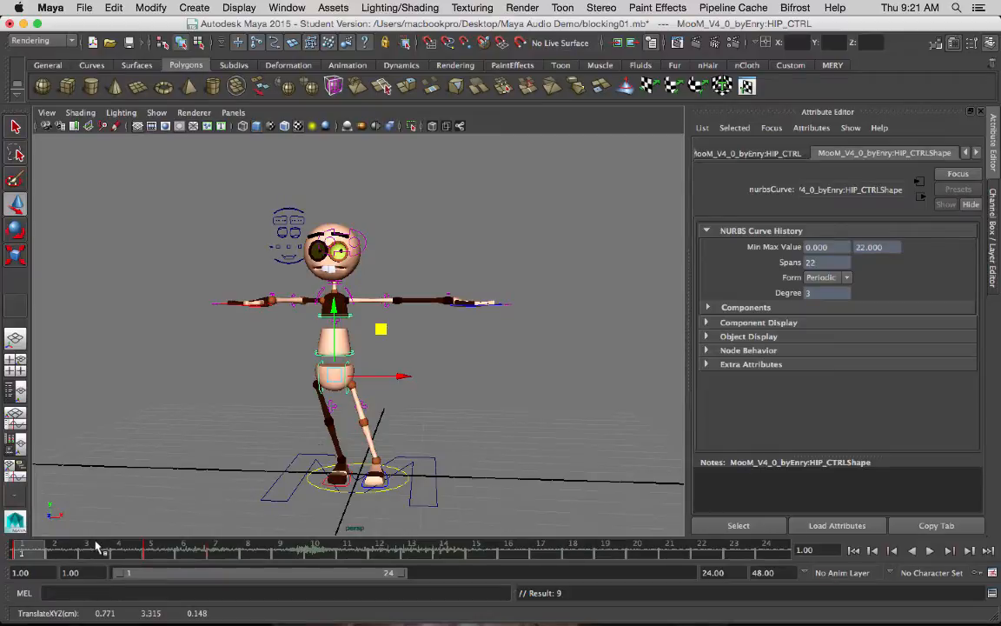
{"action": "key", "text": "period"}
{"action": "key", "text": "period"}
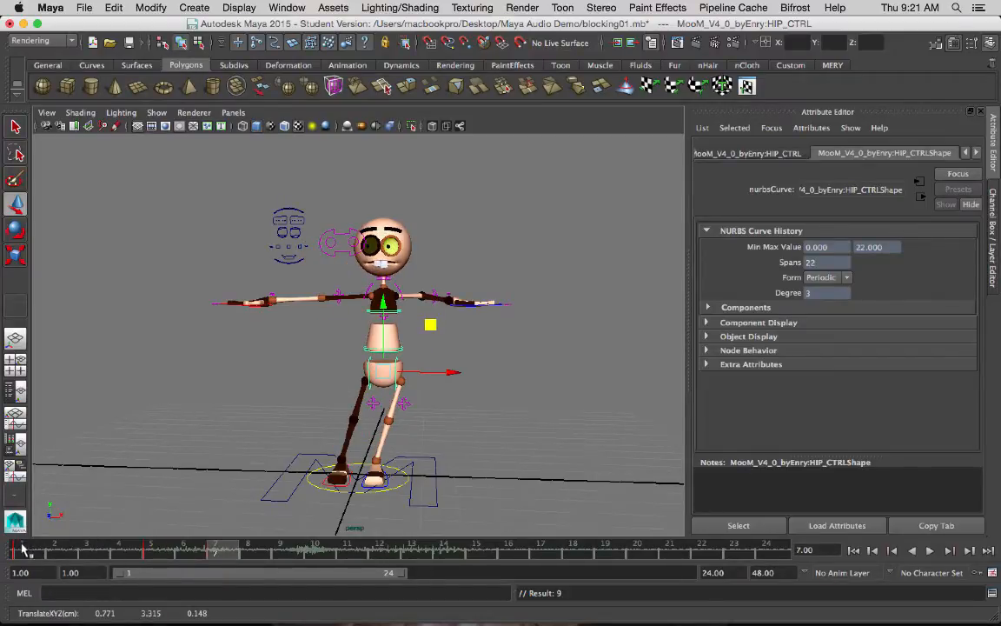
{"action": "left_click", "coordinate": [24, 549]}
{"action": "left_click", "coordinate": [930, 551]}
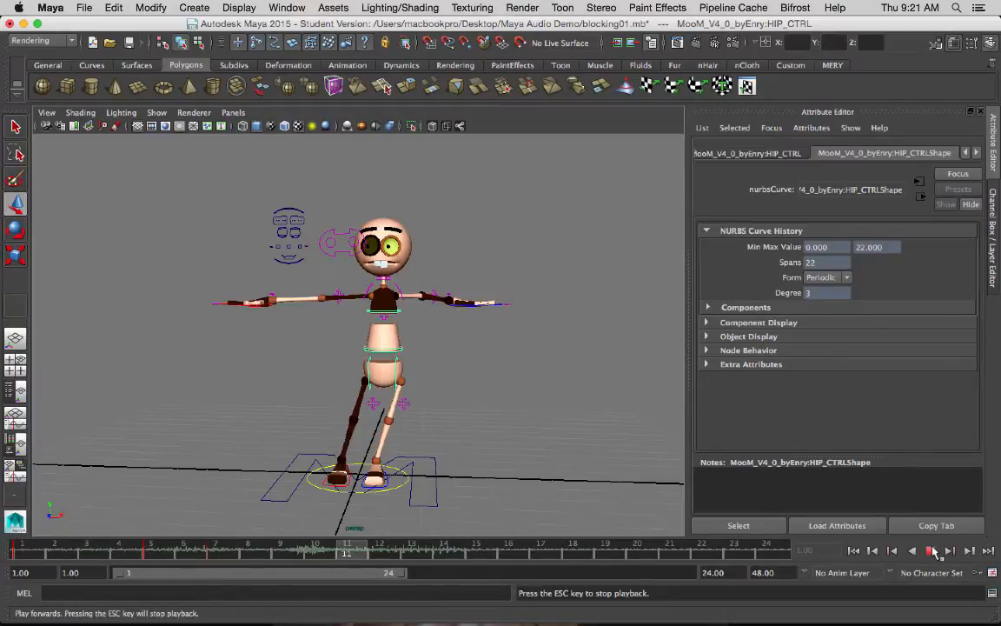
{"action": "left_click", "coordinate": [931, 551]}
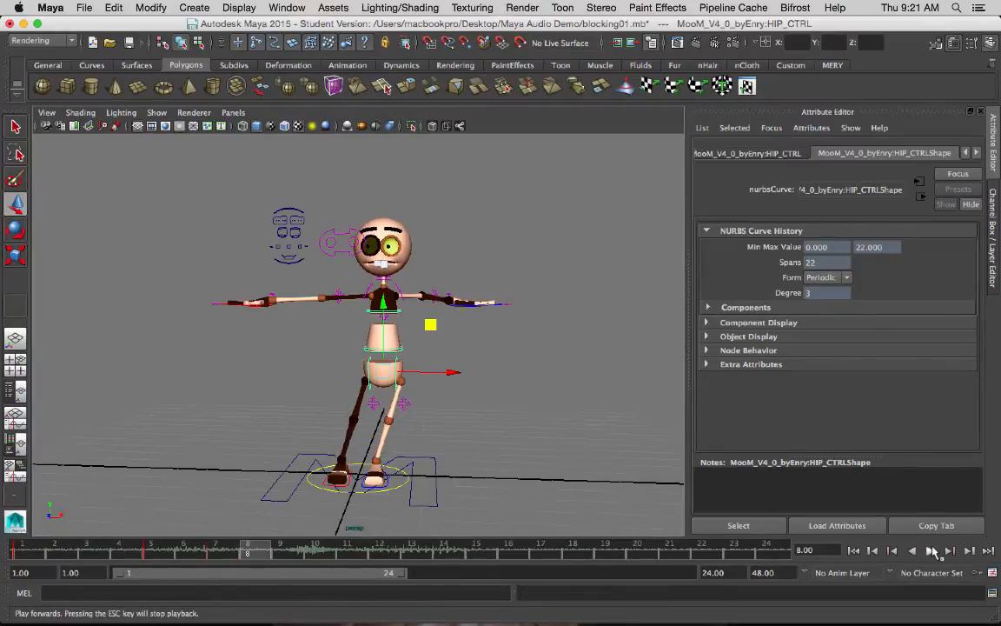
{"action": "left_click", "coordinate": [930, 551]}
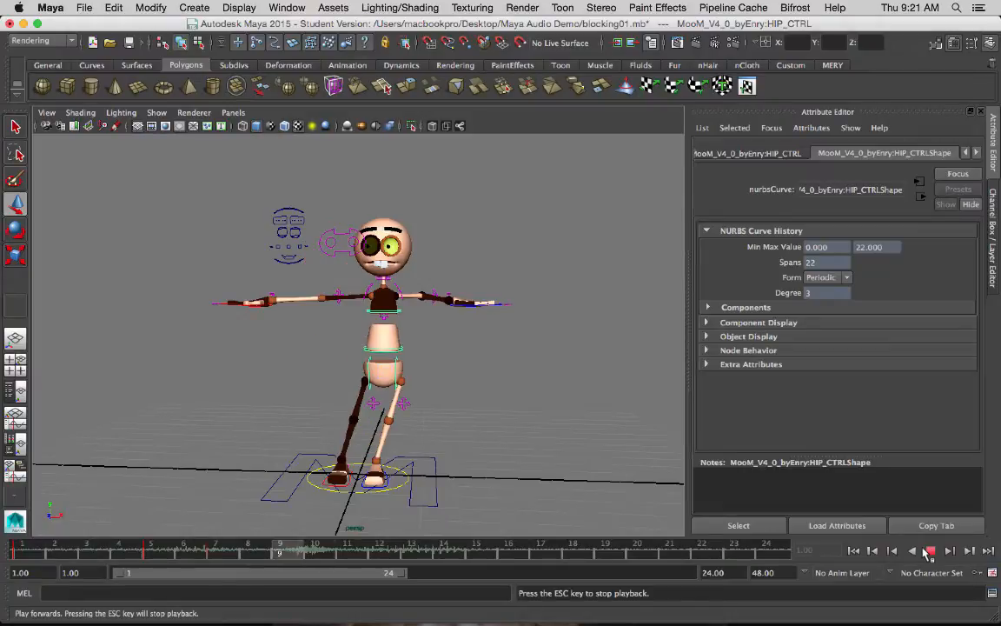
{"action": "left_click", "coordinate": [930, 552]}
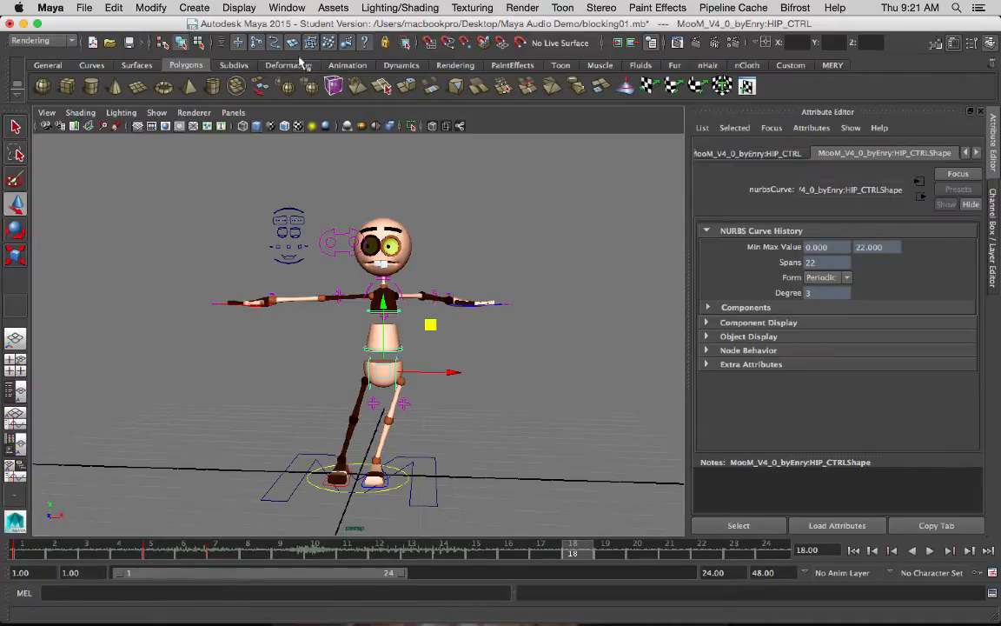
Show the hip control's animation curves in the Graph Editor and frame all of them.
{"action": "left_click", "coordinate": [286, 7]}
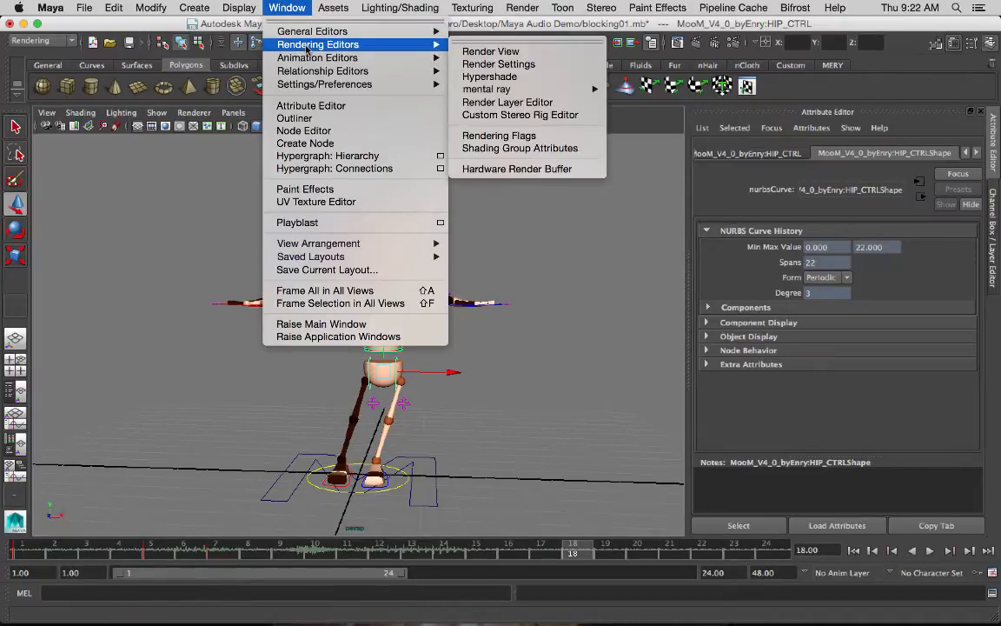
{"action": "mouse_move", "coordinate": [278, 57]}
{"action": "left_click", "coordinate": [481, 64]}
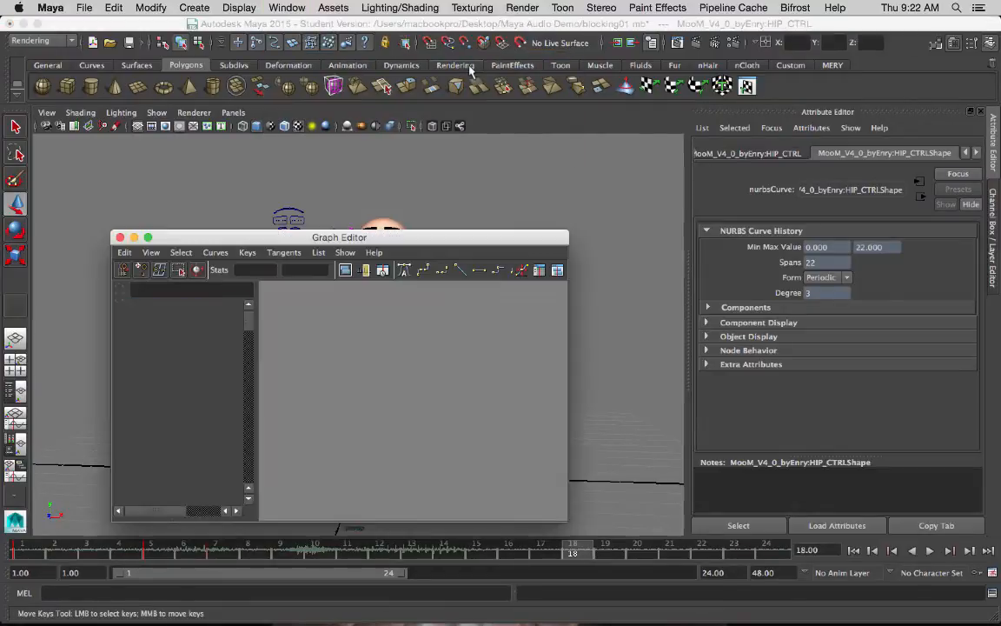
{"action": "left_click_drag", "start_coordinate": [287, 236], "coordinate": [310, 225]}
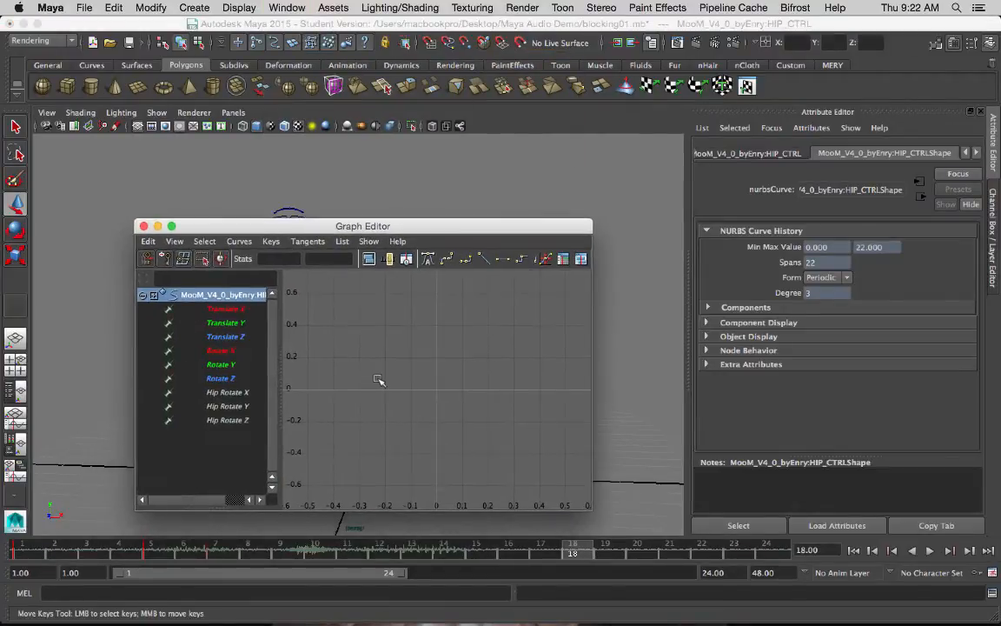
{"action": "key", "text": "a"}
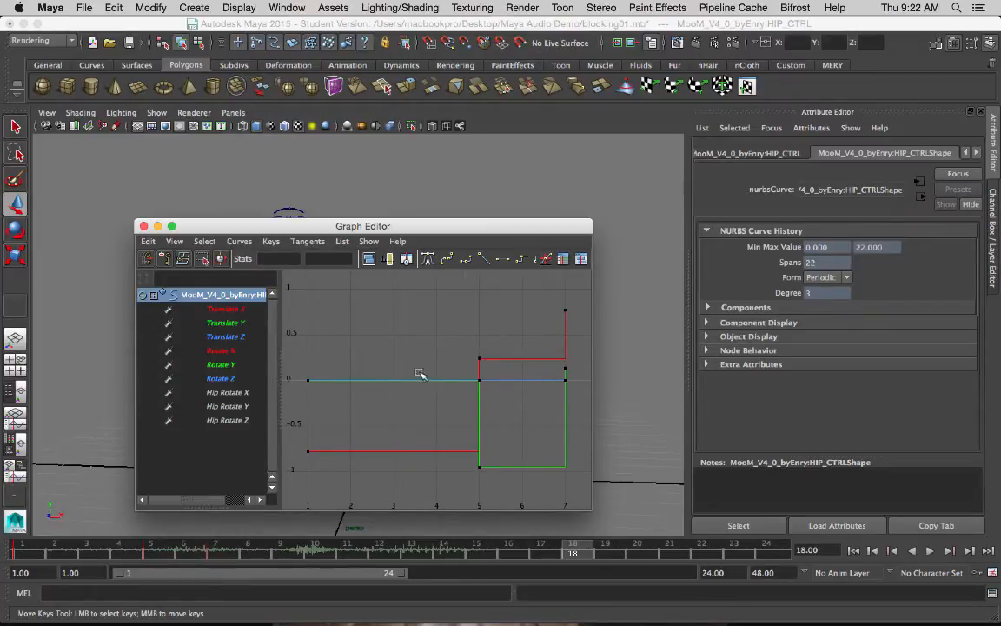
Examine the stepped curve keys on frames 1, 5 and 7, and close the Graph Editor.
{"action": "left_click_drag", "start_coordinate": [265, 328], "coordinate": [313, 459]}
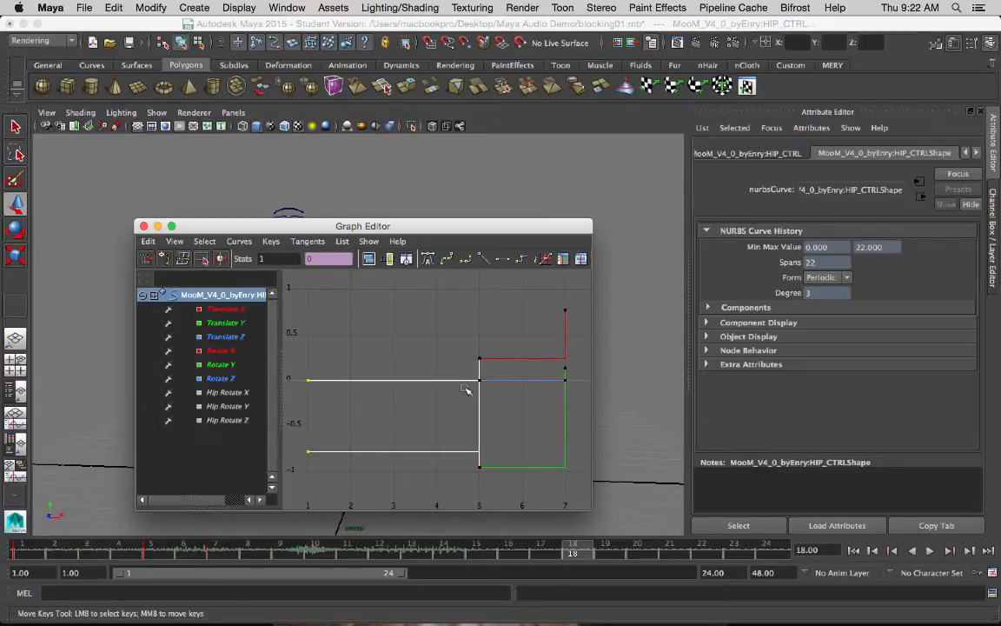
{"action": "left_click_drag", "start_coordinate": [476, 350], "coordinate": [494, 438]}
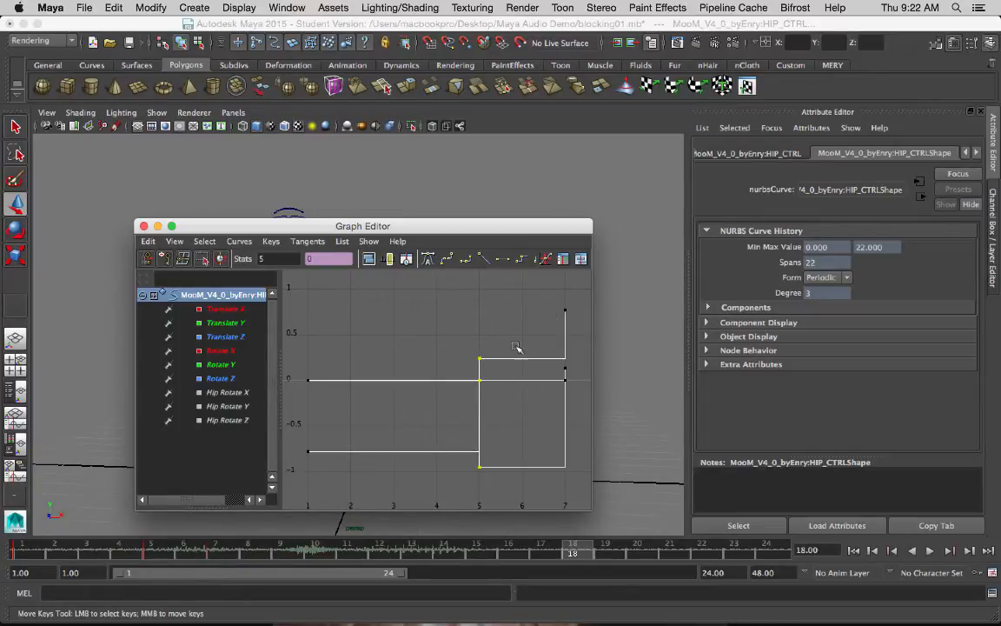
{"action": "left_click_drag", "start_coordinate": [560, 293], "coordinate": [568, 407]}
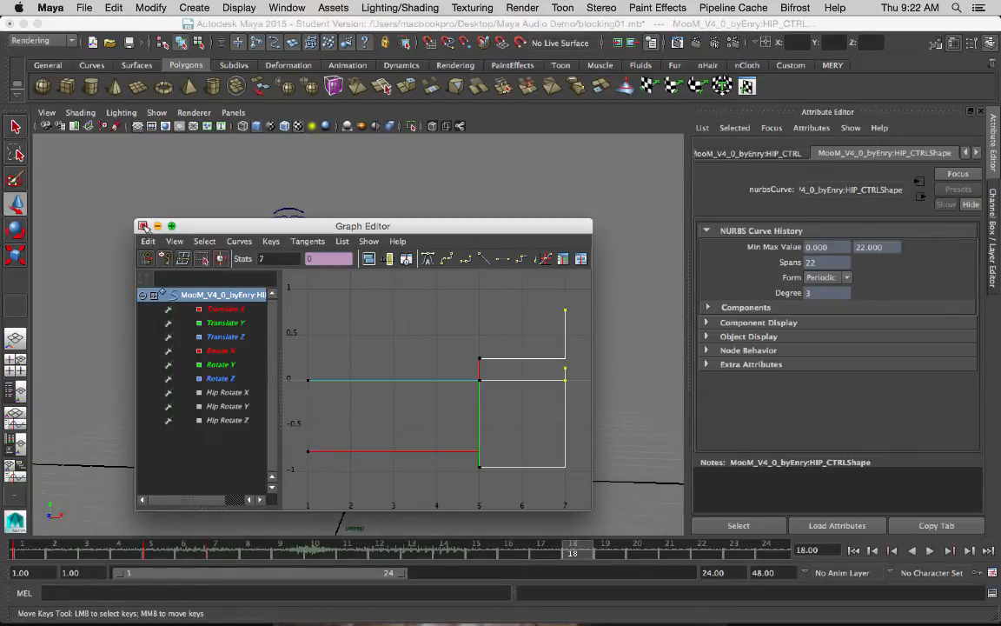
{"action": "left_click", "coordinate": [143, 226]}
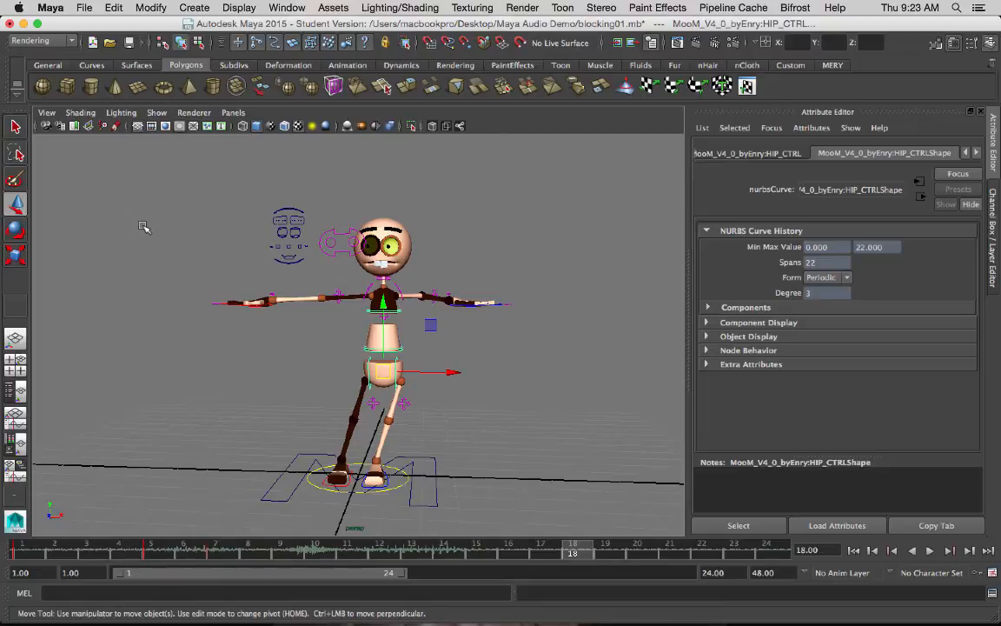
Open the SpankyKeysTimed.mb scene from the Maya Audio Demo folder.
{"action": "left_click", "coordinate": [85, 7]}
{"action": "left_click", "coordinate": [96, 48]}
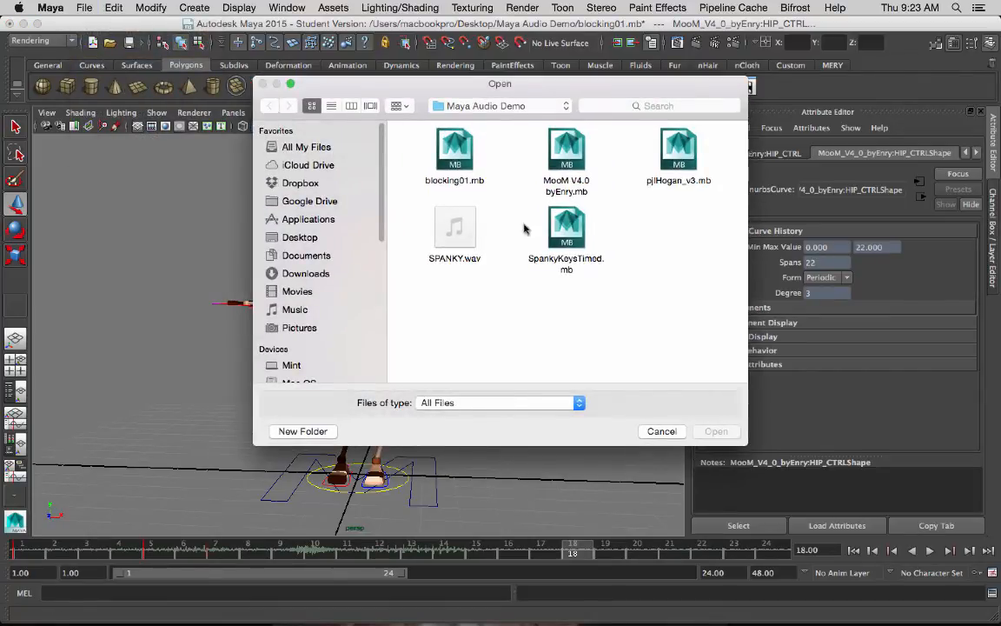
{"action": "double_click", "coordinate": [567, 152]}
{"action": "left_click", "coordinate": [497, 330]}
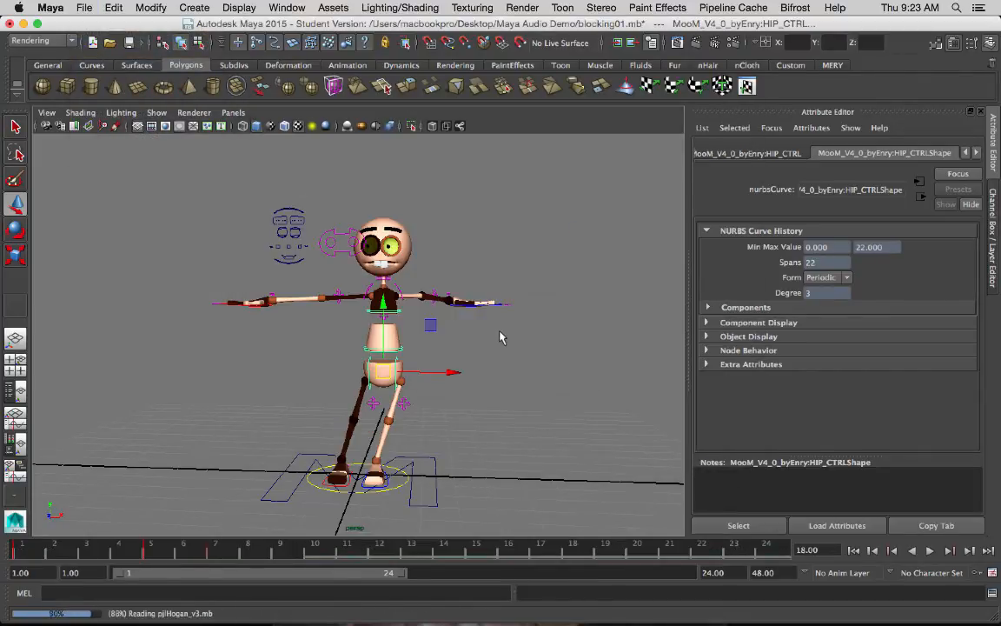
Play the blocked animation from frame 1 through the Spanky_Cam view, stop it and return to frame 1.
{"action": "left_click", "coordinate": [854, 552]}
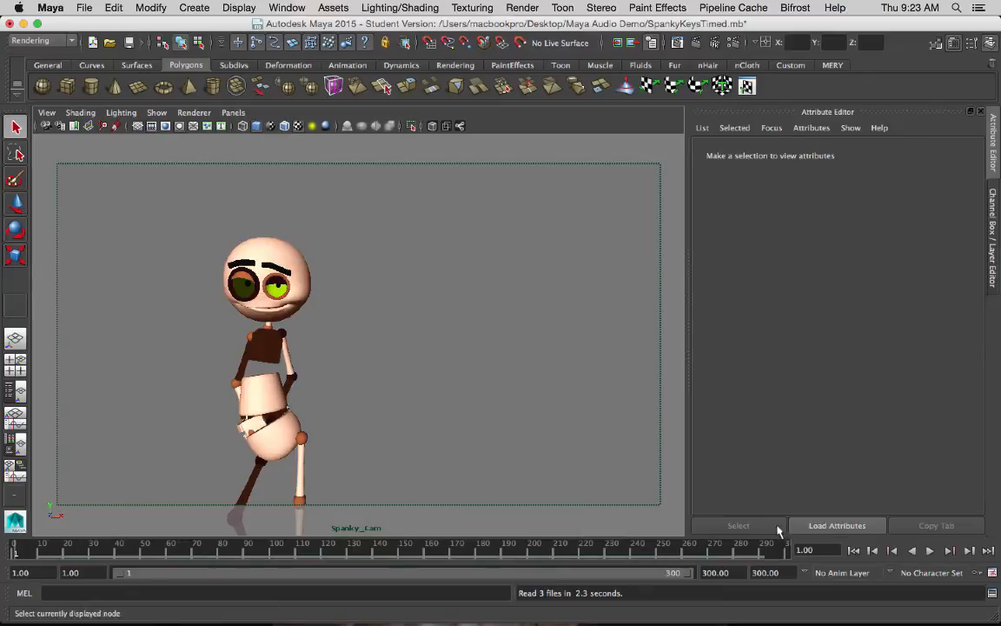
{"action": "left_click", "coordinate": [929, 551]}
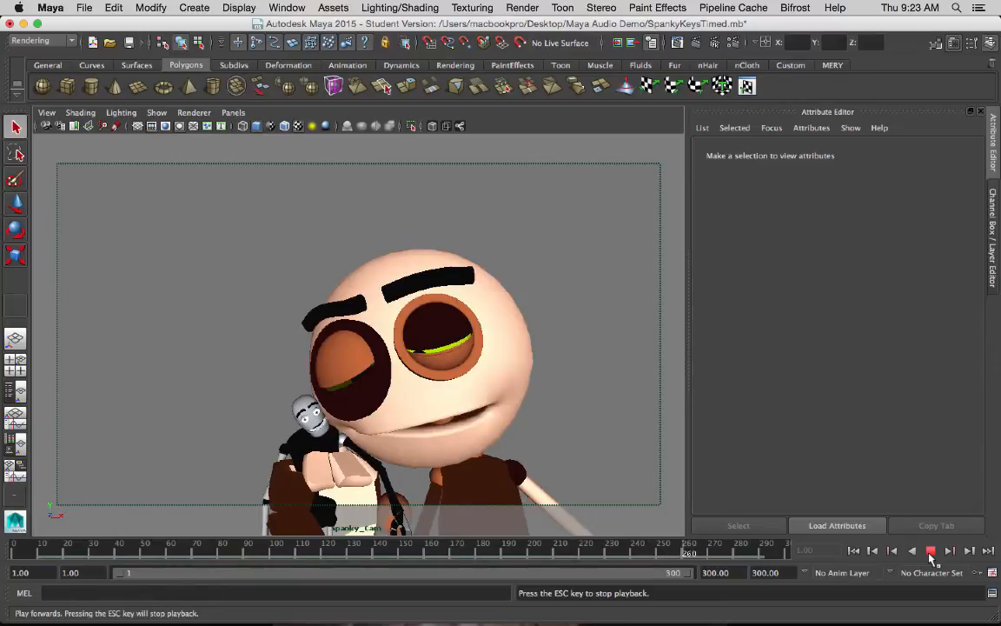
{"action": "left_click", "coordinate": [930, 551]}
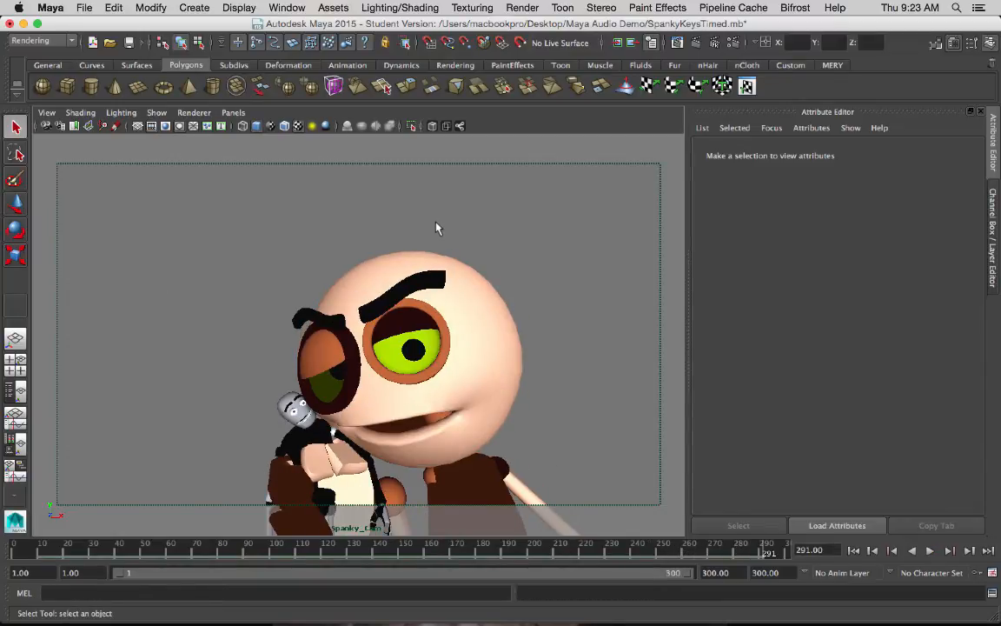
{"action": "key", "text": "alt+shift+v"}
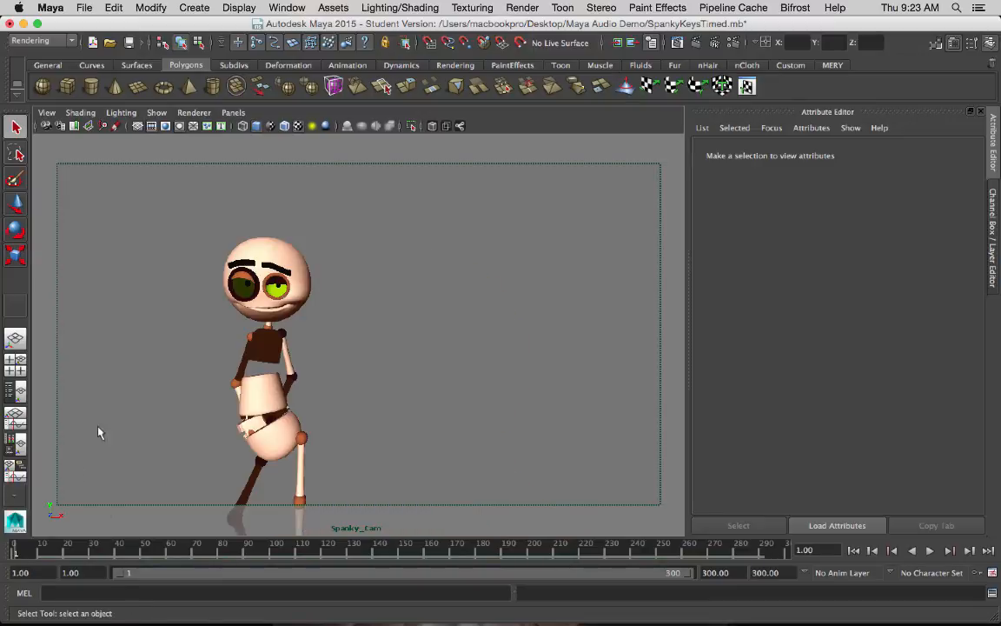
Switch to the four-view layout, frame the whole scene in the top view and select all the character controls there.
{"action": "key", "text": "space"}
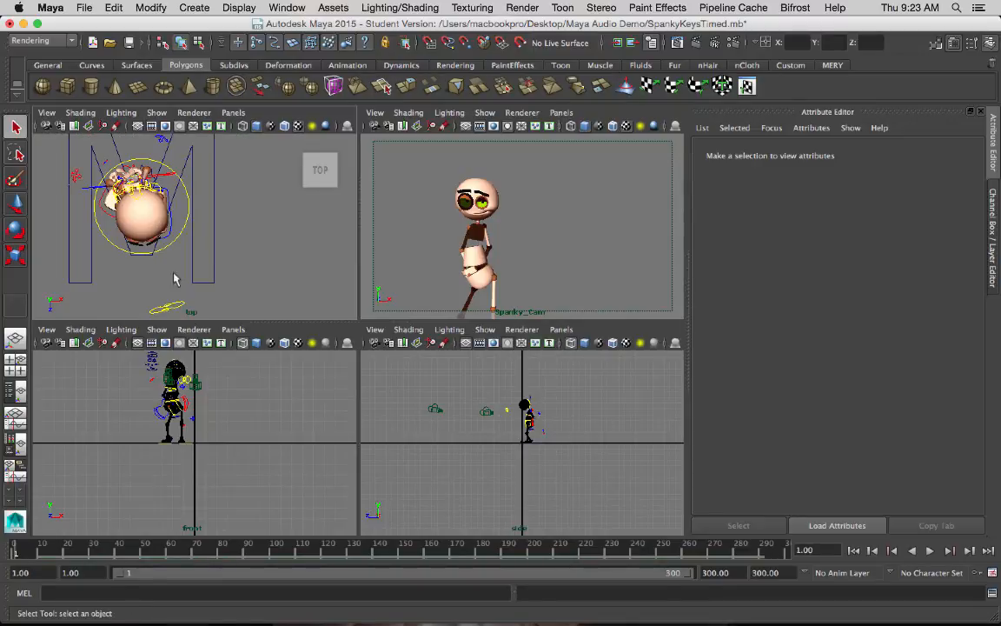
{"action": "key", "text": "a"}
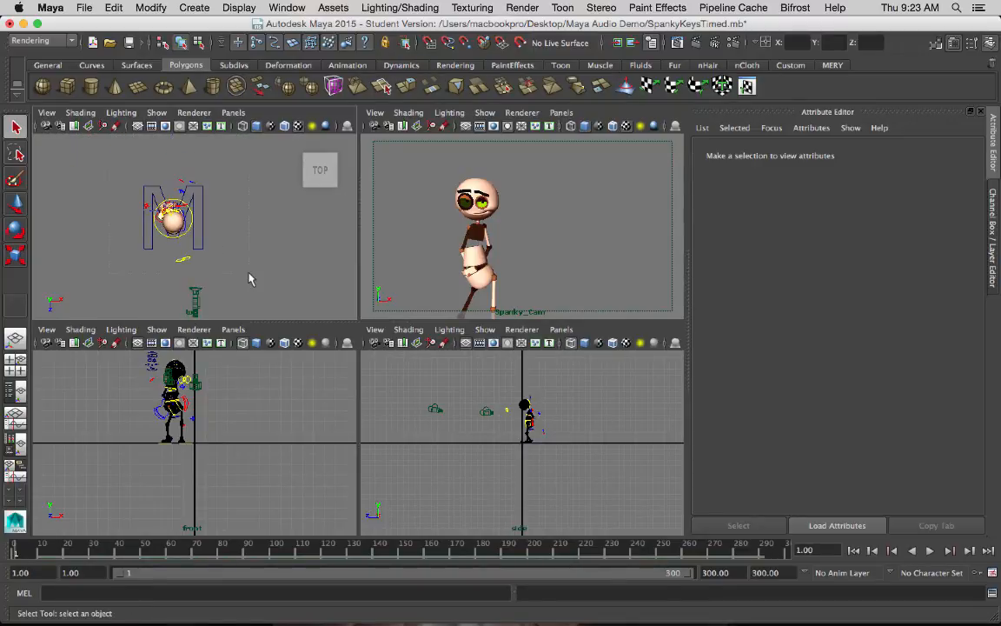
{"action": "left_click", "coordinate": [202, 218]}
Examine the stepped curves of all selected character controls in the Graph Editor and close it.
{"action": "left_click", "coordinate": [287, 7]}
{"action": "mouse_move", "coordinate": [315, 58]}
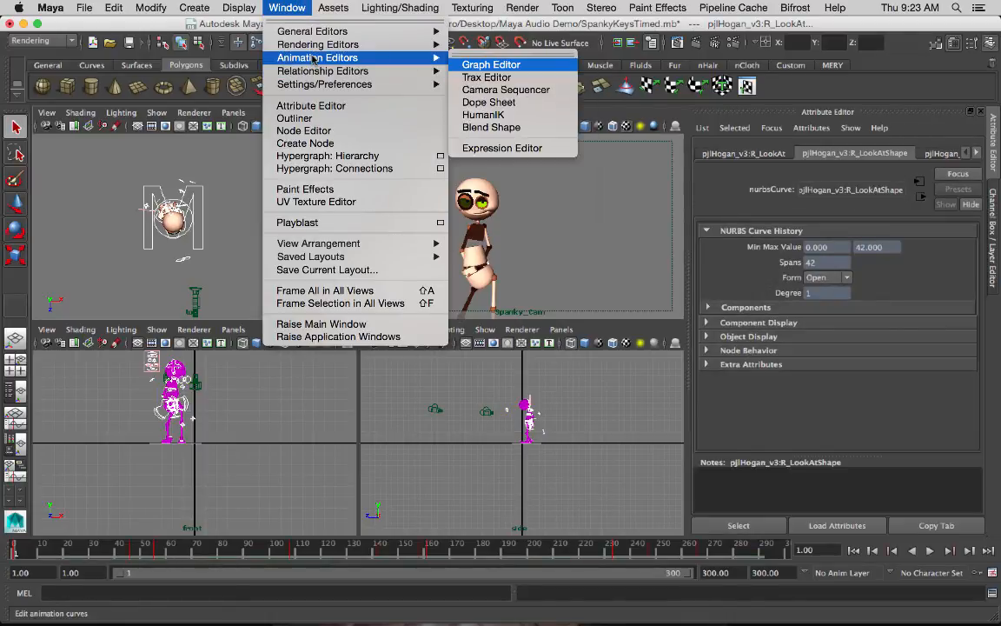
{"action": "left_click", "coordinate": [469, 65]}
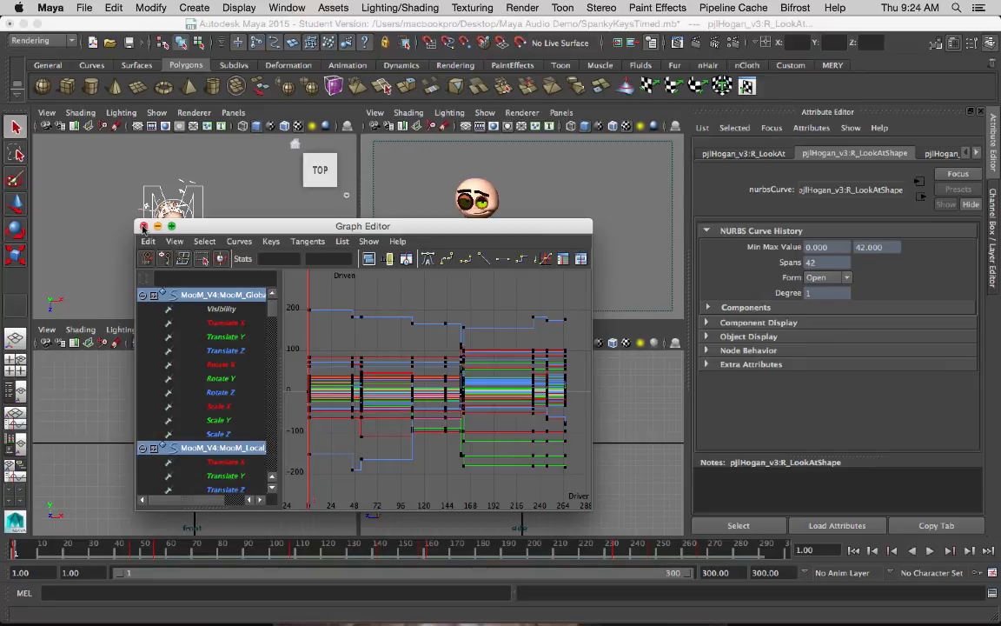
{"action": "left_click", "coordinate": [144, 227]}
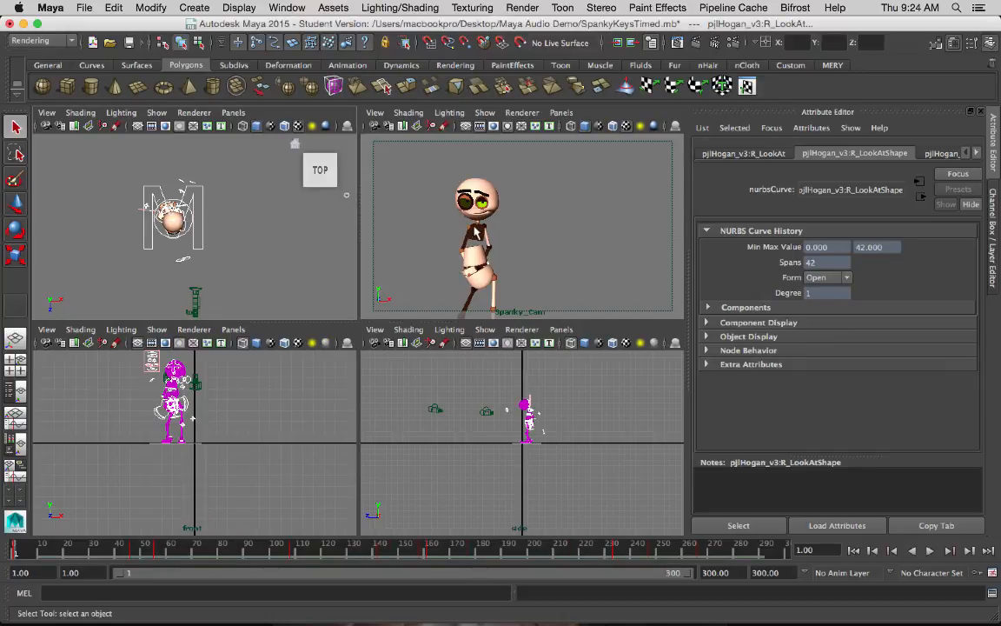